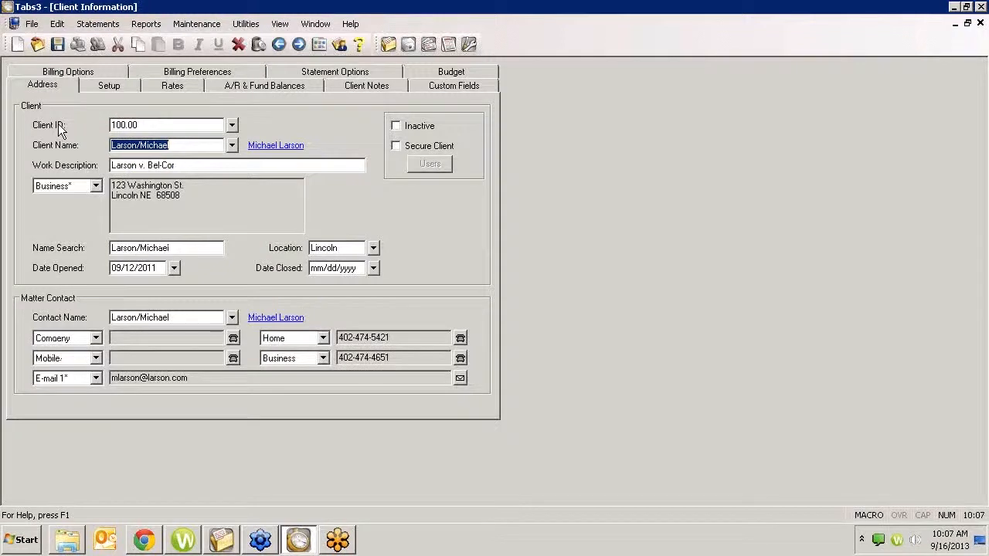
- Review the fee compensation rules in the current client's setup and close the table without changes
{"action": "left_click", "coordinate": [109, 85]}
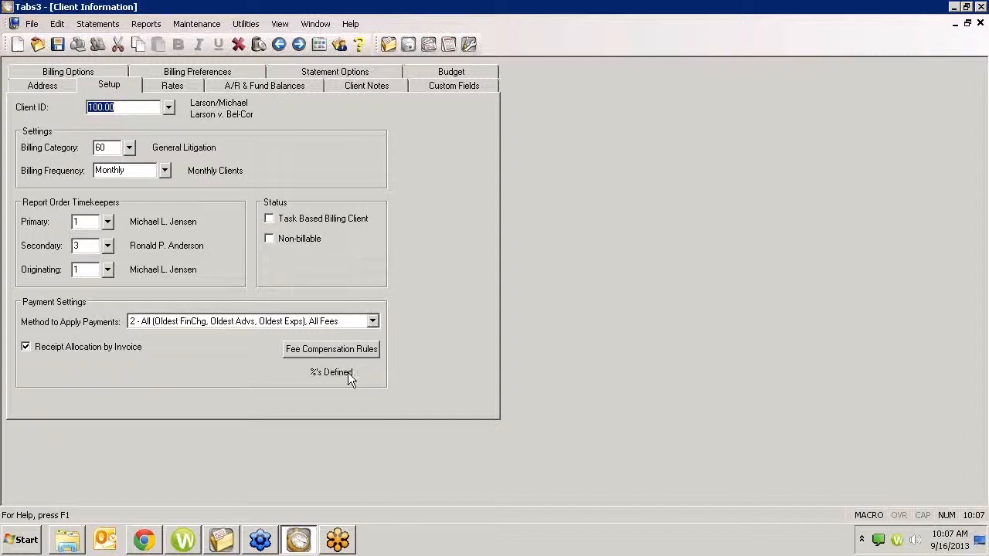
{"action": "left_click", "coordinate": [331, 352]}
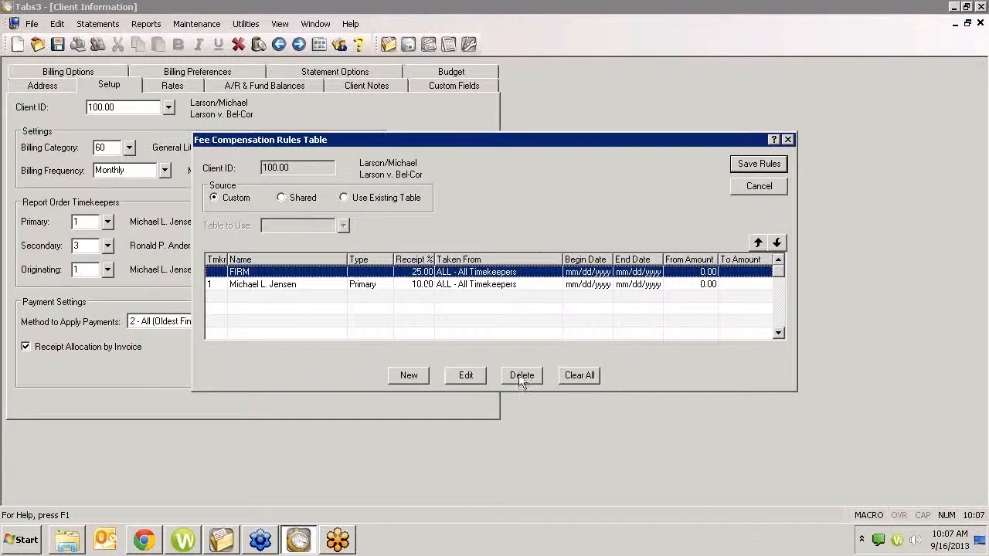
{"action": "left_click", "coordinate": [753, 187]}
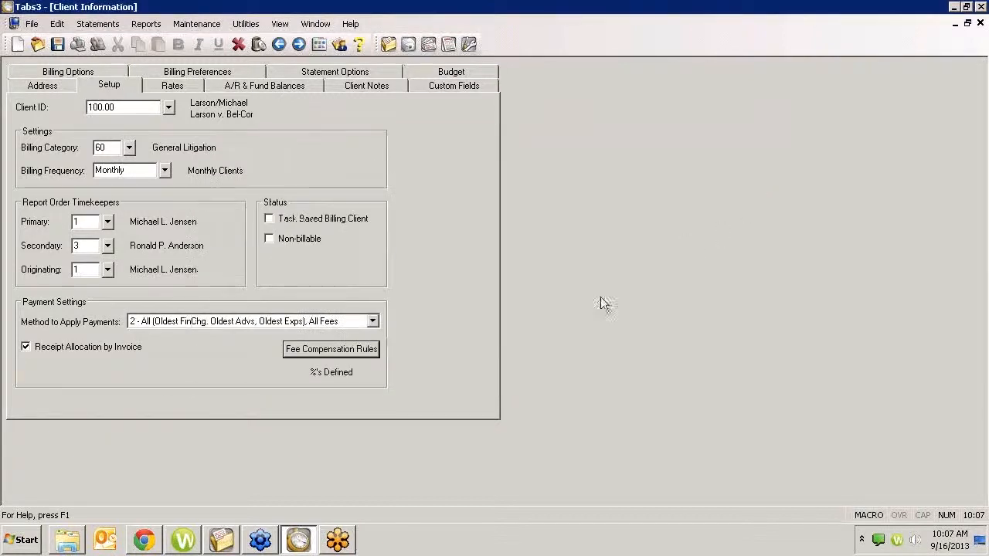
{"action": "key", "text": "Page_Down"}
{"action": "key", "text": "Page_Down"}
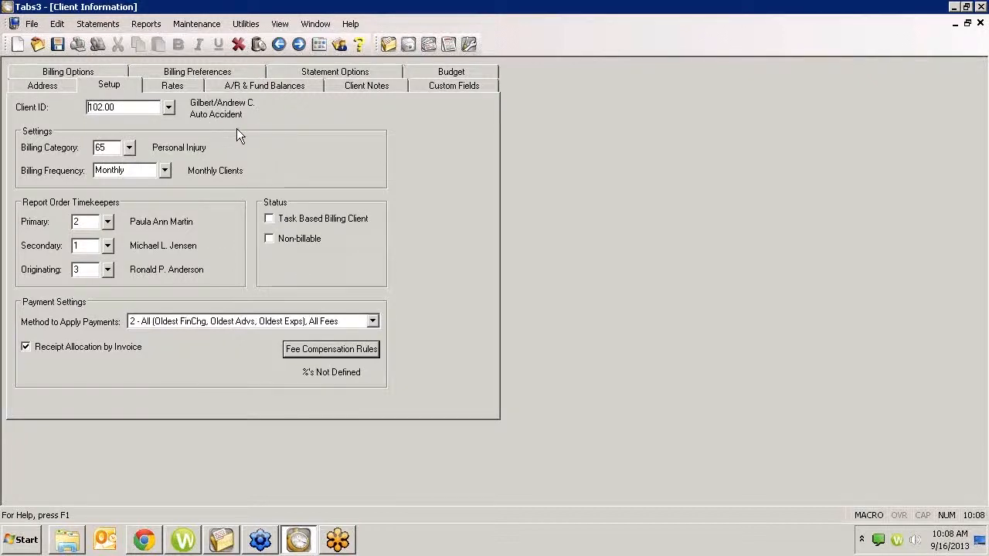
{"action": "left_click", "coordinate": [310, 347]}
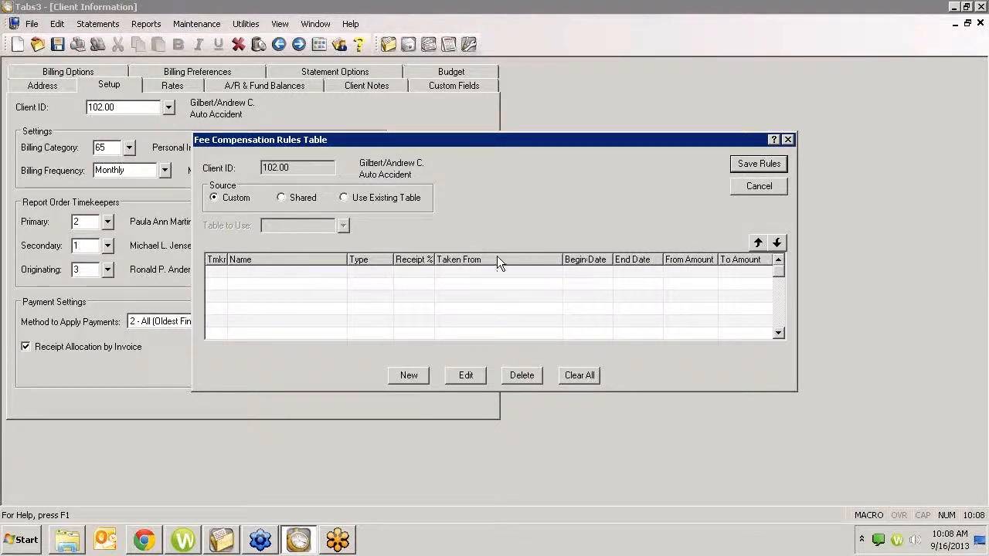
{"action": "left_click", "coordinate": [414, 376]}
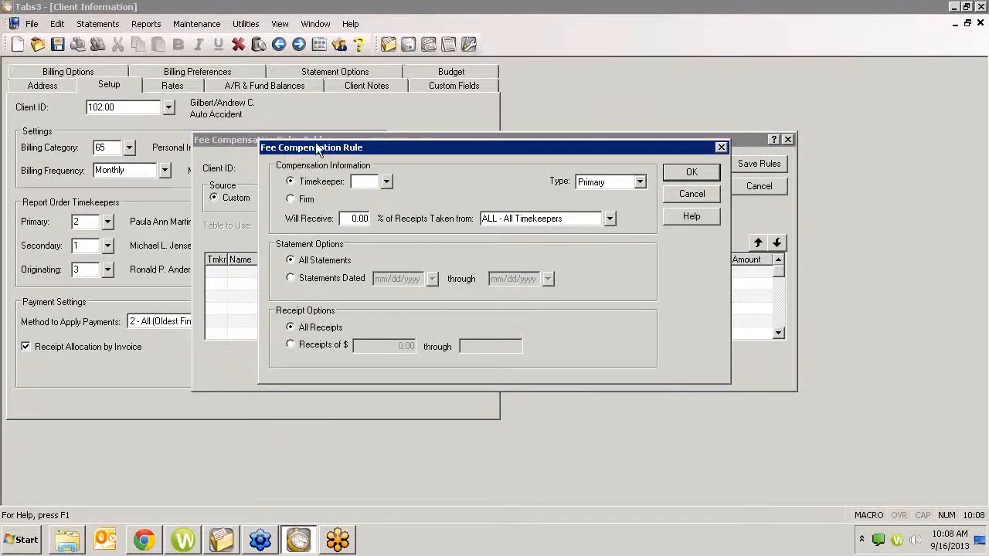
{"action": "left_click_drag", "start_coordinate": [316, 148], "coordinate": [333, 168]}
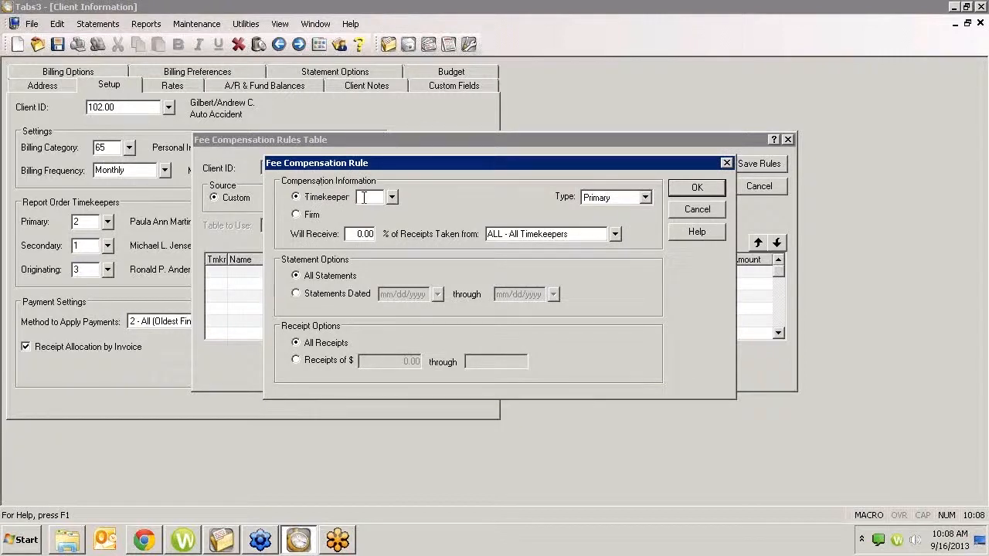
{"action": "left_click", "coordinate": [391, 197]}
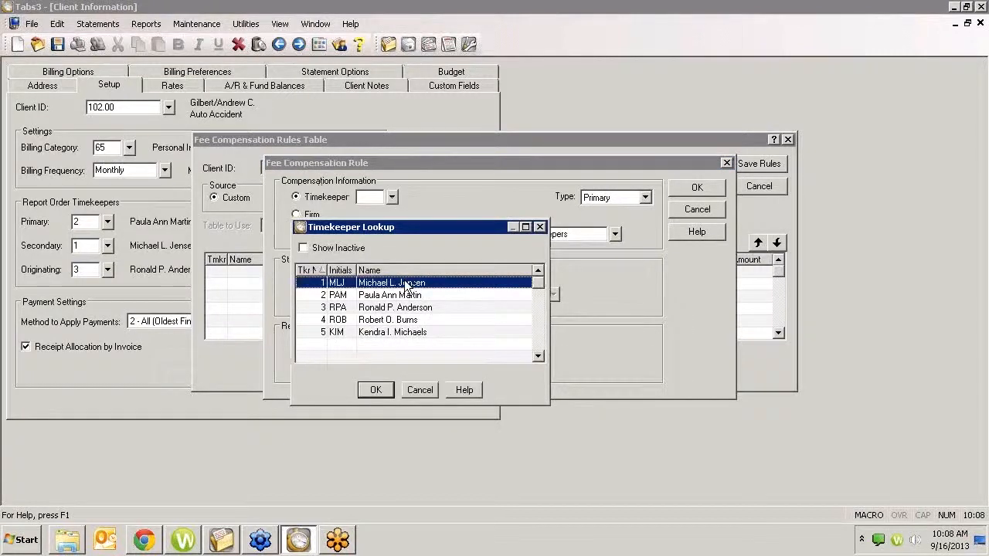
{"action": "double_click", "coordinate": [398, 310]}
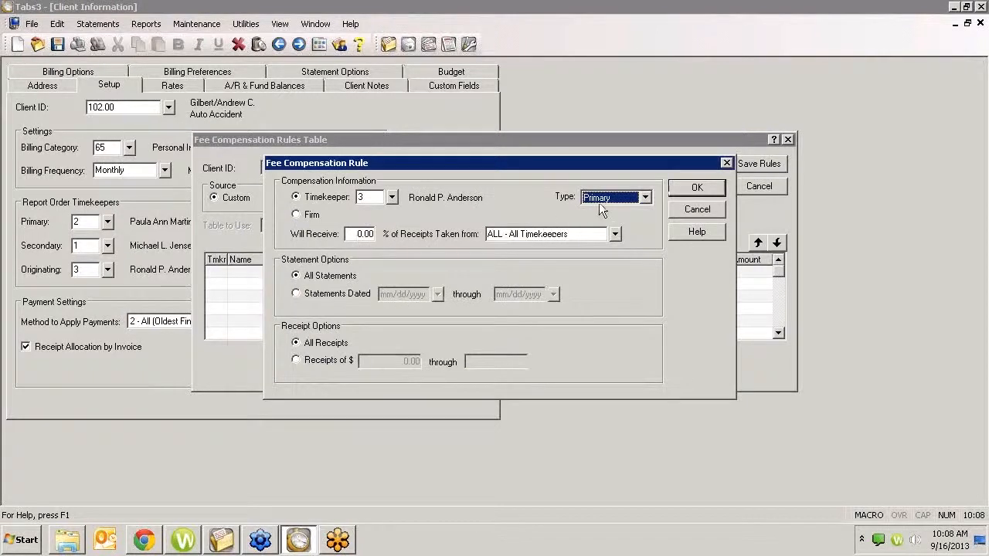
{"action": "left_click", "coordinate": [644, 198]}
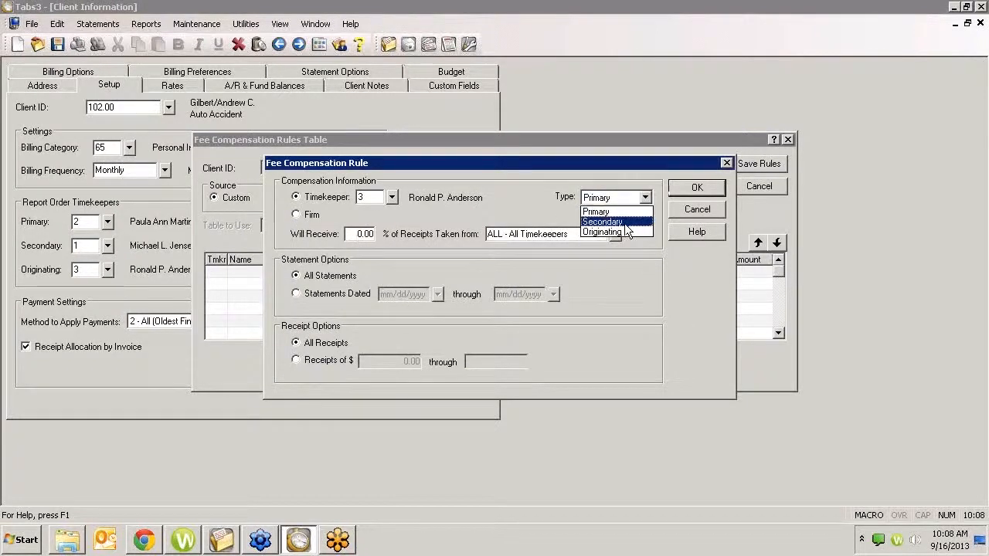
{"action": "left_click", "coordinate": [641, 199]}
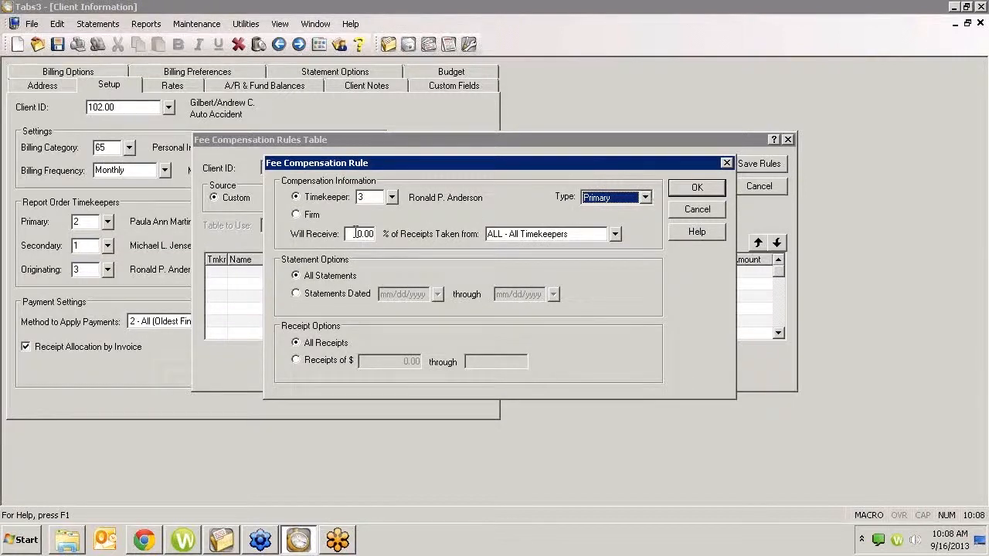
{"action": "left_click", "coordinate": [356, 234]}
{"action": "type", "text": "10"}
{"action": "key", "text": "Tab"}
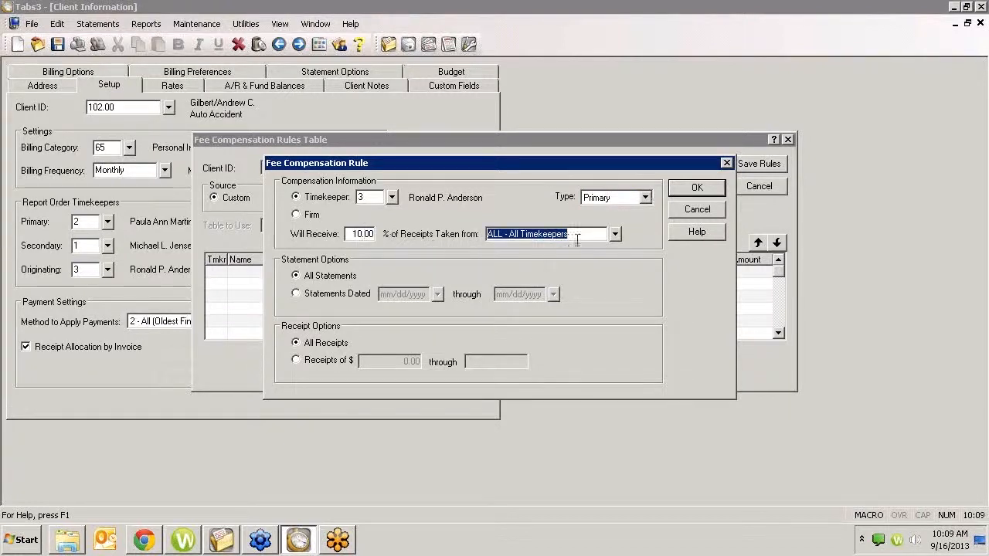
{"action": "left_click", "coordinate": [615, 234]}
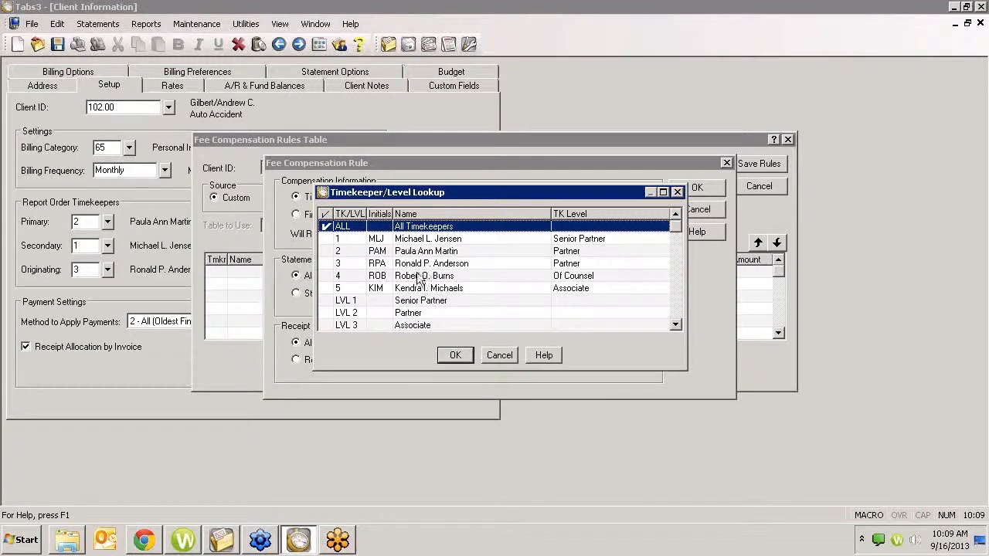
{"action": "left_click", "coordinate": [461, 353]}
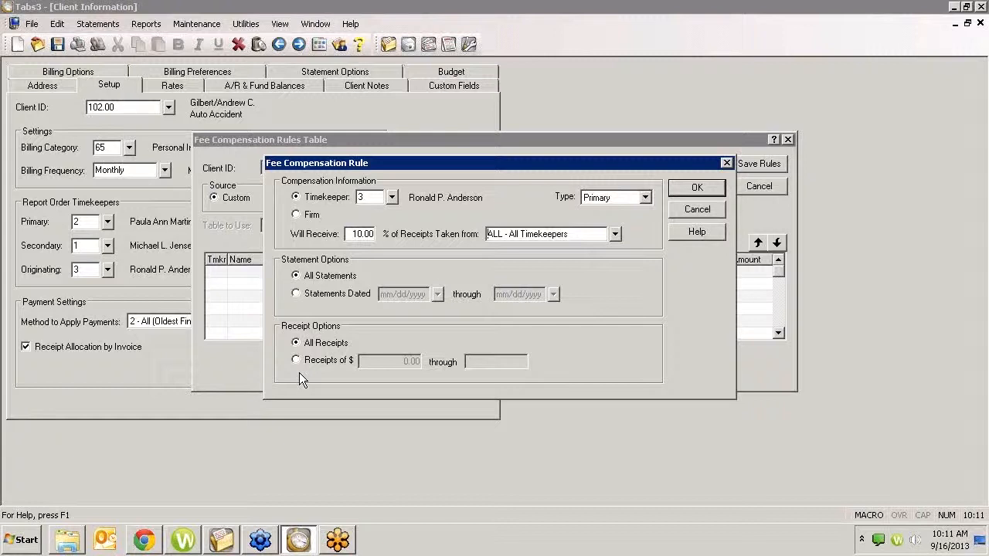
{"action": "left_click", "coordinate": [695, 214]}
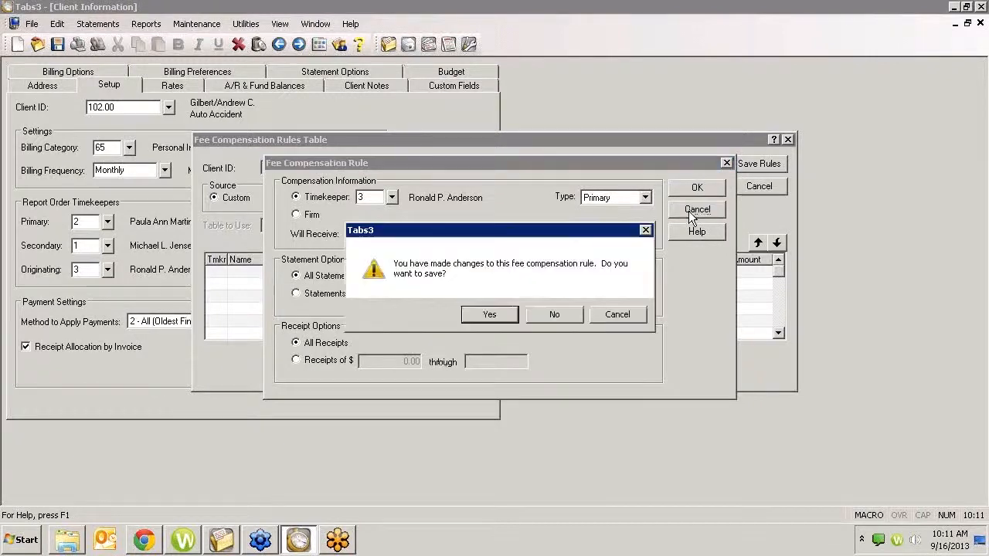
{"action": "left_click", "coordinate": [573, 314]}
{"action": "left_click", "coordinate": [758, 186]}
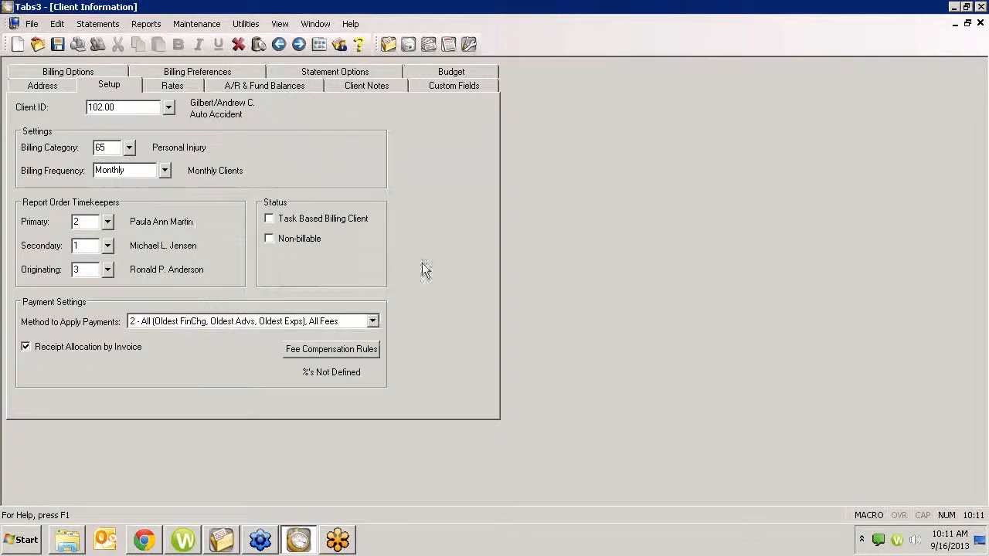
{"action": "left_click", "coordinate": [982, 26]}
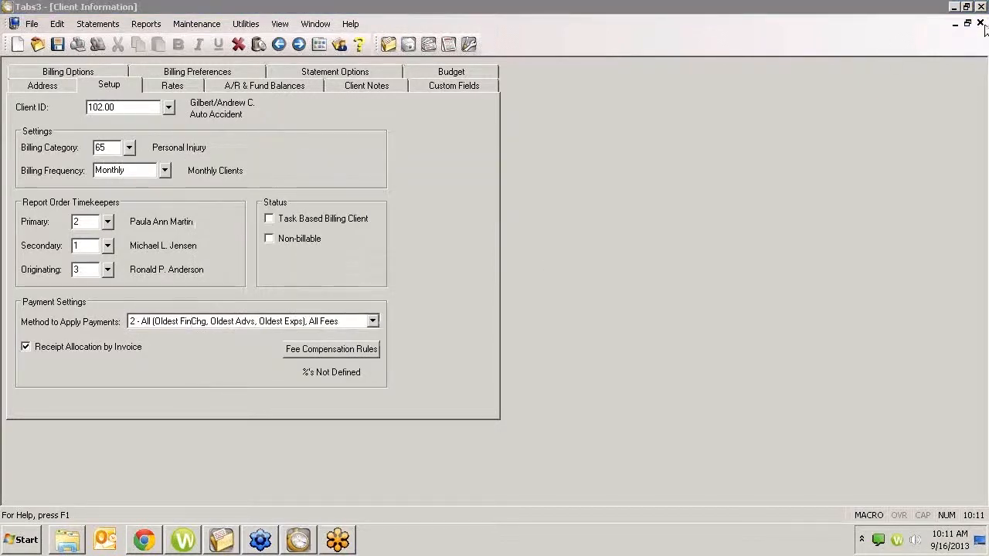
{"action": "left_click", "coordinate": [980, 24]}
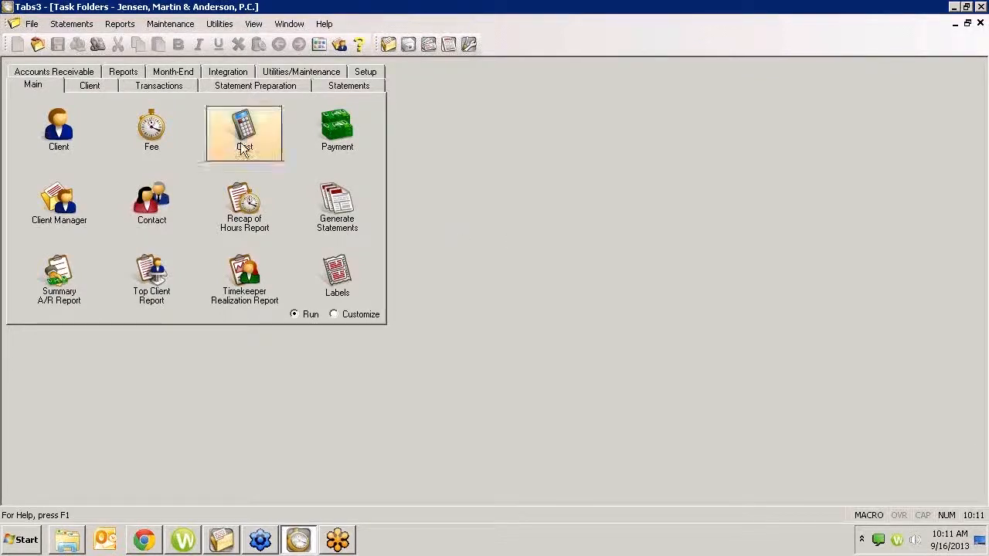
- Reopen the client file, load the Bel-Cor litigation client, and review its fee compensation rules without changing them
{"action": "left_click", "coordinate": [49, 153]}
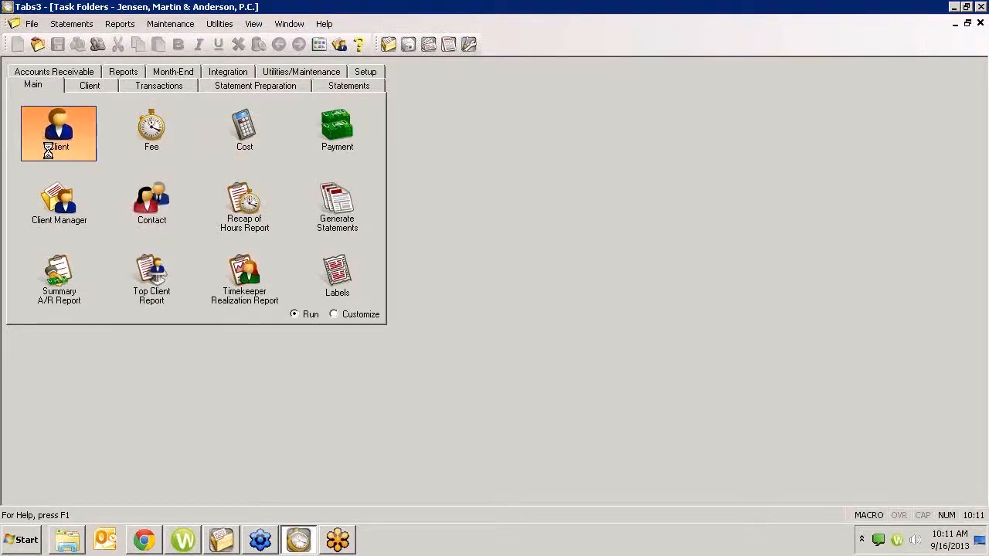
{"action": "type", "text": "100"}
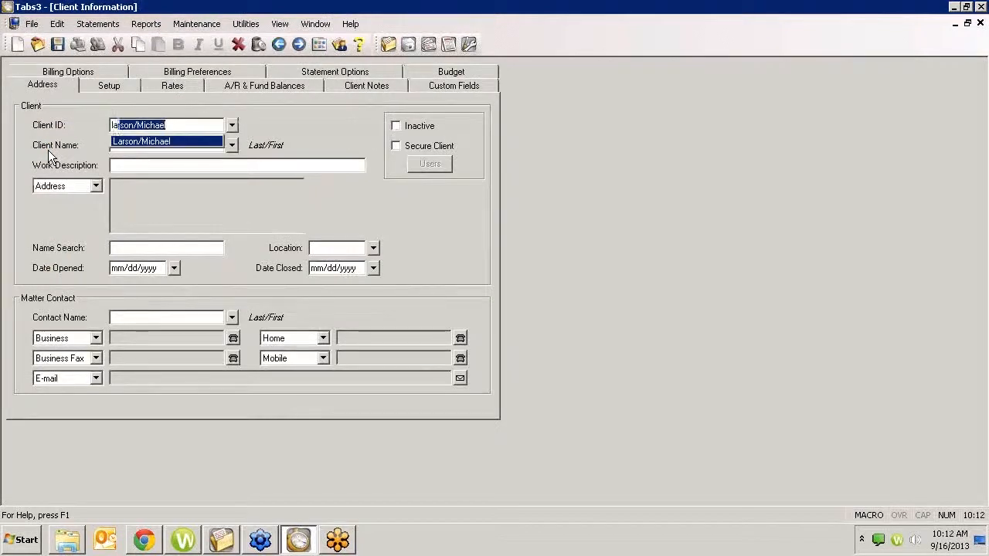
{"action": "key", "text": "Tab"}
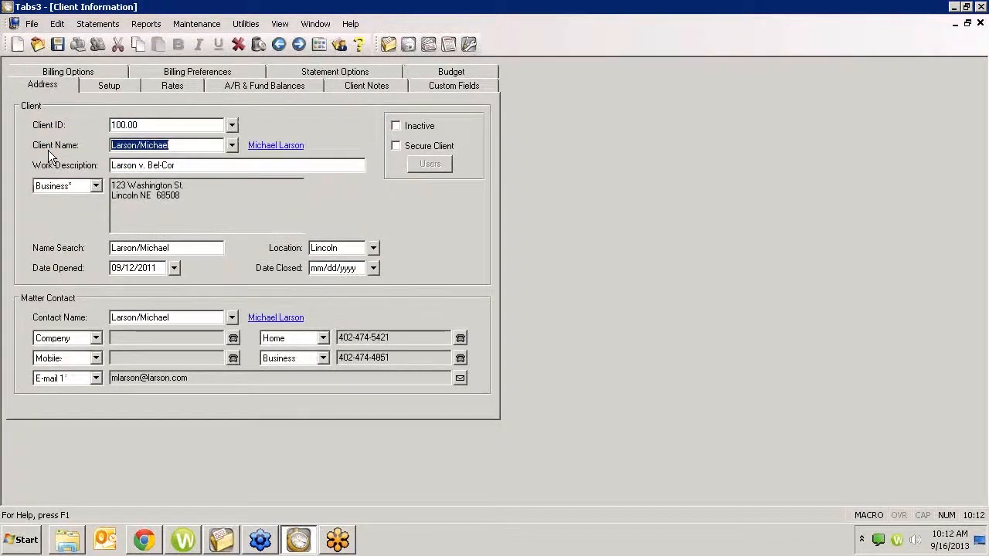
{"action": "left_click", "coordinate": [112, 85]}
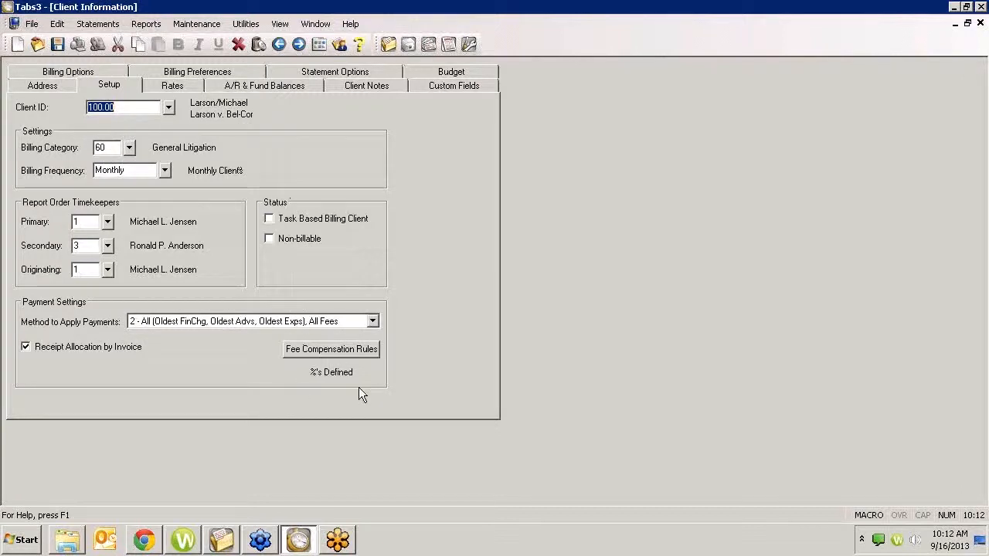
{"action": "left_click", "coordinate": [327, 350]}
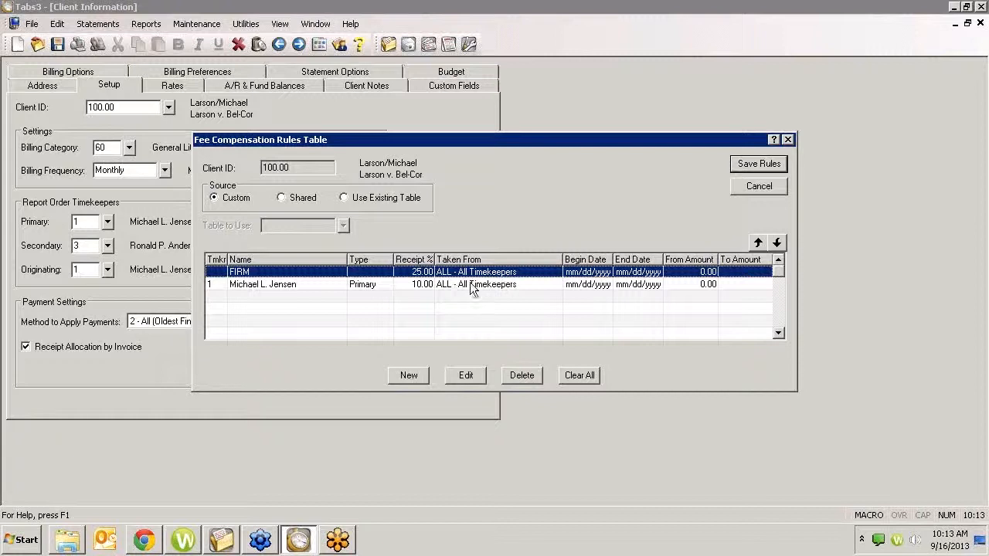
{"action": "left_click", "coordinate": [759, 186]}
- Go to the Auto Accident client two records ahead and start a new custom fee compensation rule
{"action": "left_click", "coordinate": [298, 44]}
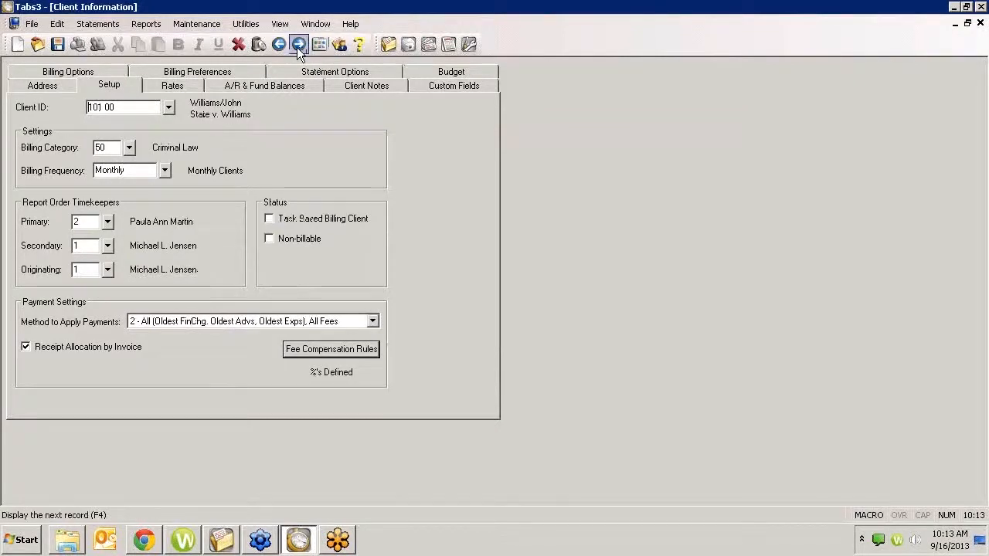
{"action": "left_click", "coordinate": [298, 44]}
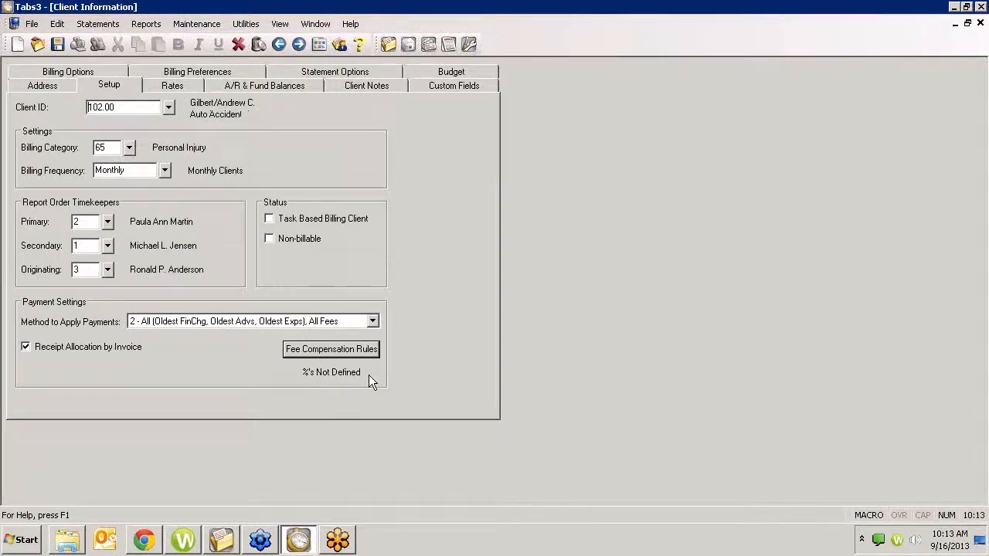
{"action": "left_click", "coordinate": [347, 349]}
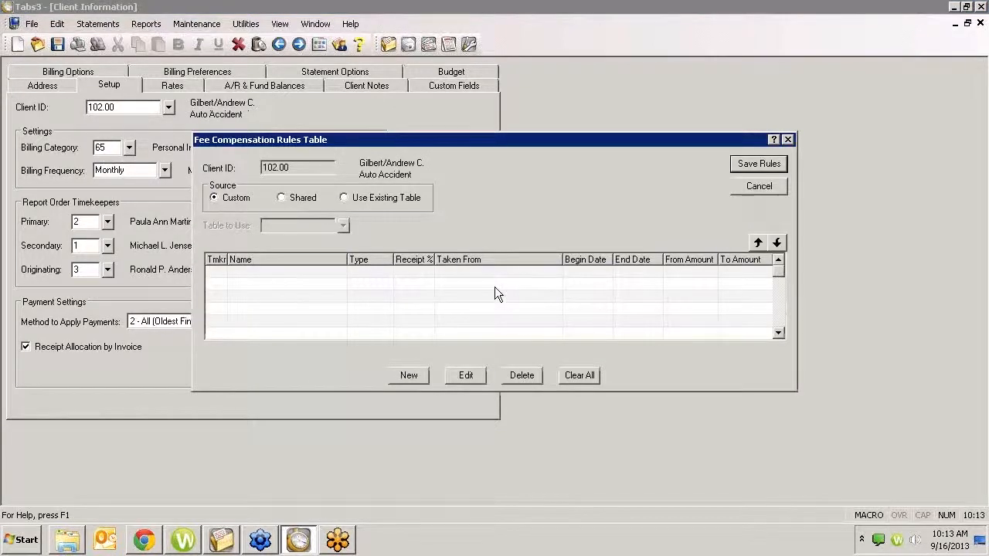
{"action": "left_click", "coordinate": [408, 374]}
{"action": "left_click_drag", "start_coordinate": [431, 147], "coordinate": [550, 260]}
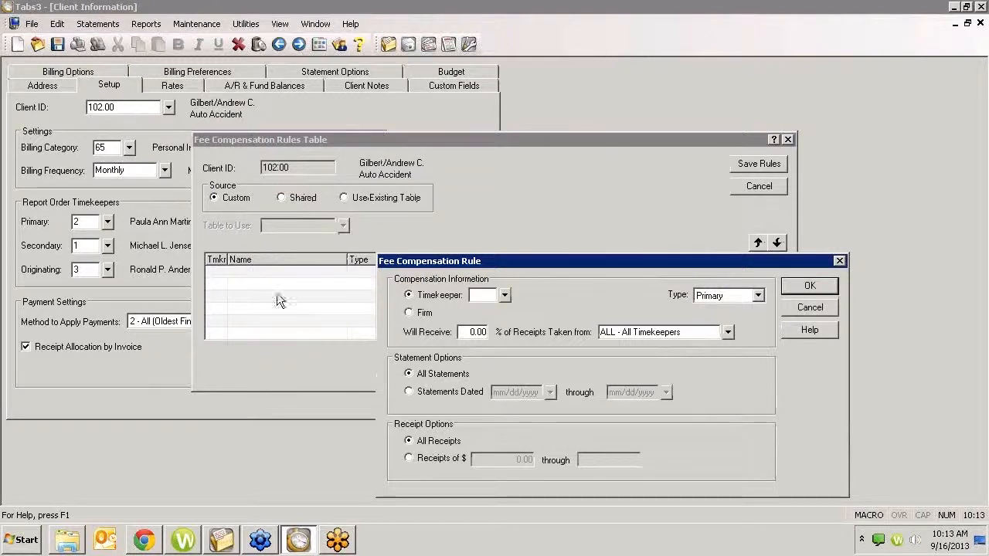
{"action": "left_click_drag", "start_coordinate": [619, 265], "coordinate": [532, 190]}
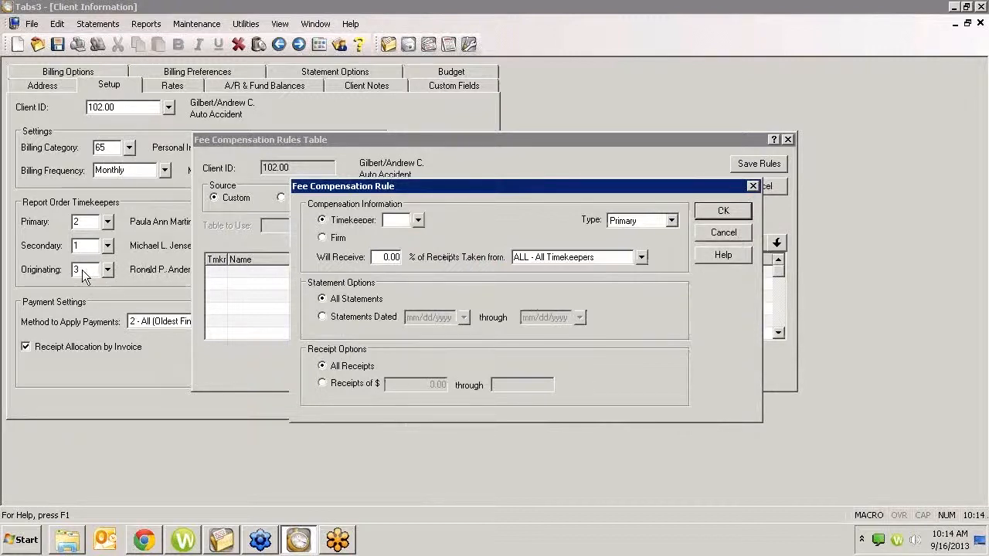
- Assign the rule to timekeeper 3 with type Originating, receiving 10% of receipts
{"action": "left_click", "coordinate": [417, 221]}
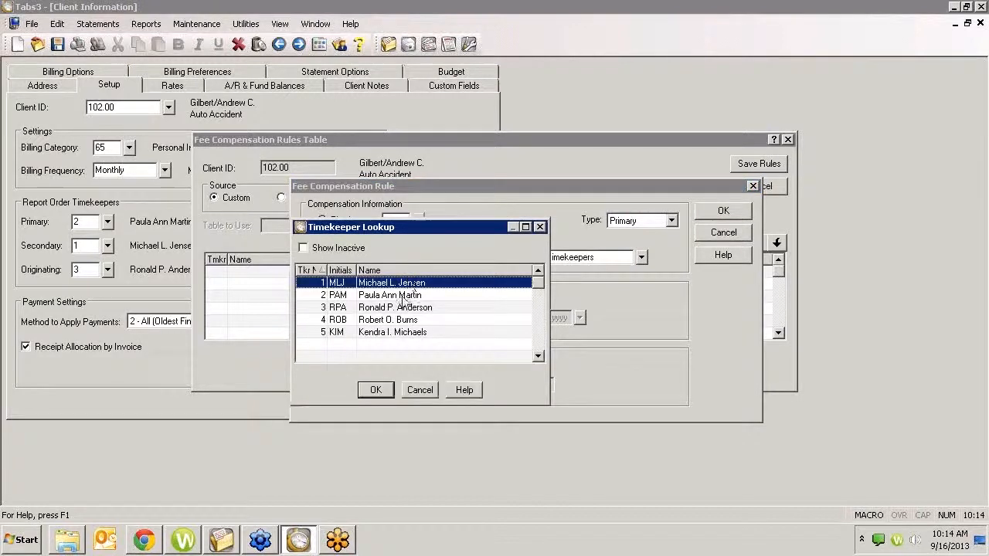
{"action": "double_click", "coordinate": [402, 308]}
{"action": "left_click", "coordinate": [670, 220]}
{"action": "left_click", "coordinate": [647, 255]}
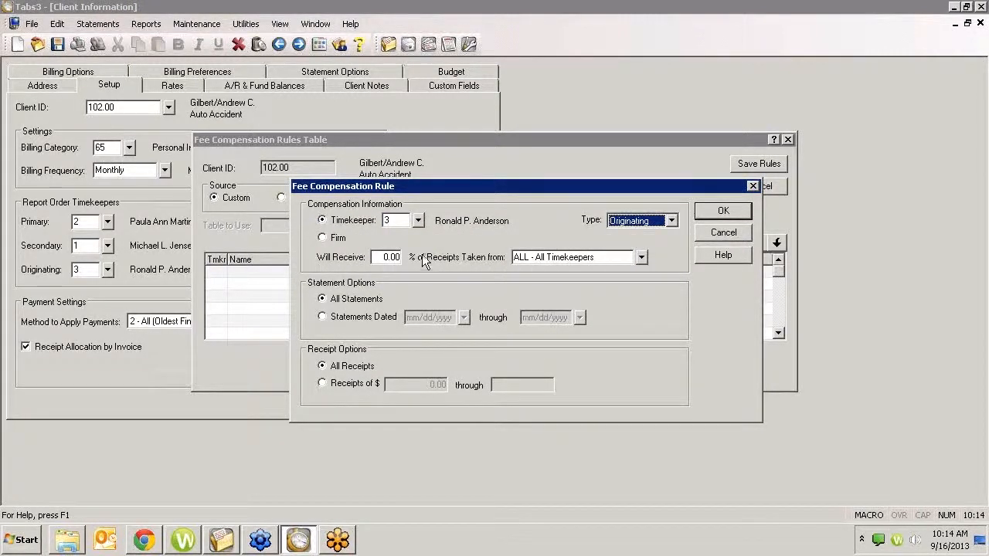
{"action": "left_click", "coordinate": [377, 256]}
{"action": "left_click_drag", "start_coordinate": [377, 257], "coordinate": [439, 265]}
{"action": "type", "text": "10"}
{"action": "key", "text": "Tab"}
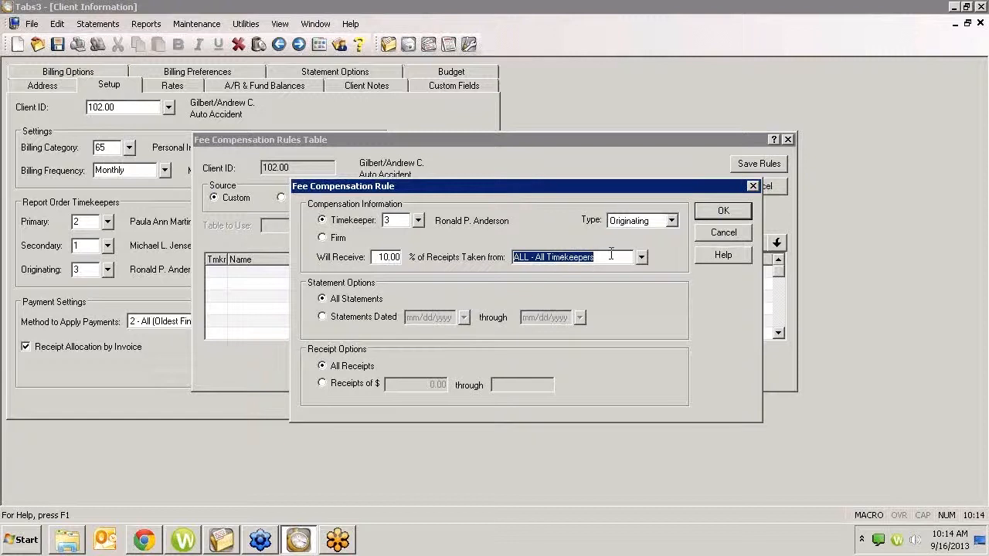
- Try timekeepers 4 and 5 as the source of the rule's receipts, and restore the source to All Timekeepers
{"action": "left_click", "coordinate": [642, 258]}
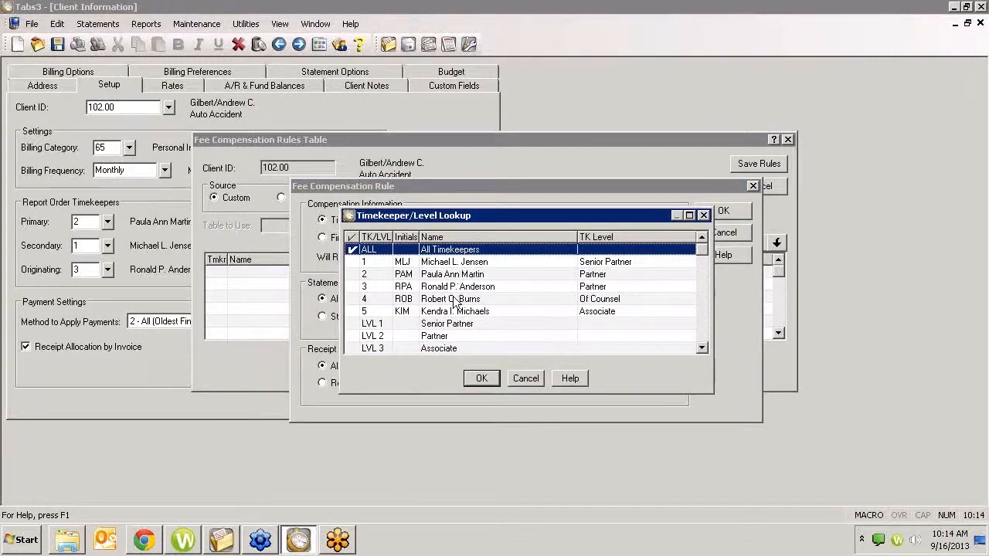
{"action": "left_click", "coordinate": [352, 311]}
{"action": "left_click", "coordinate": [353, 299]}
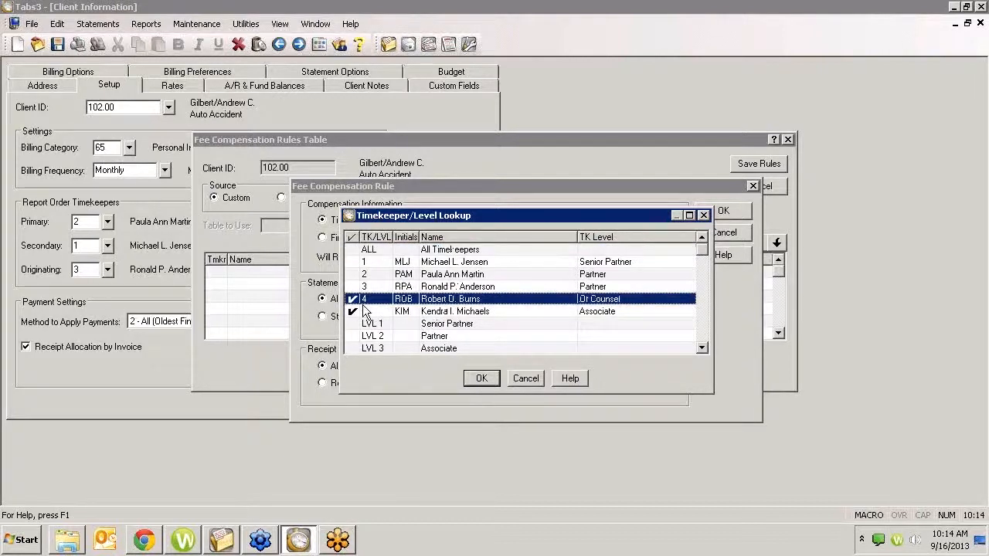
{"action": "left_click", "coordinate": [353, 300]}
{"action": "left_click", "coordinate": [353, 310]}
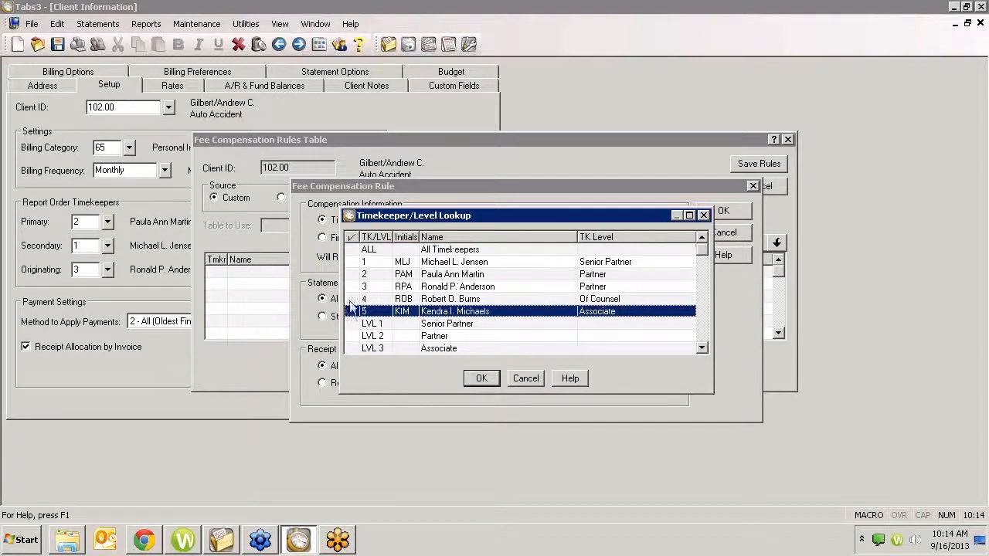
{"action": "left_click", "coordinate": [355, 251]}
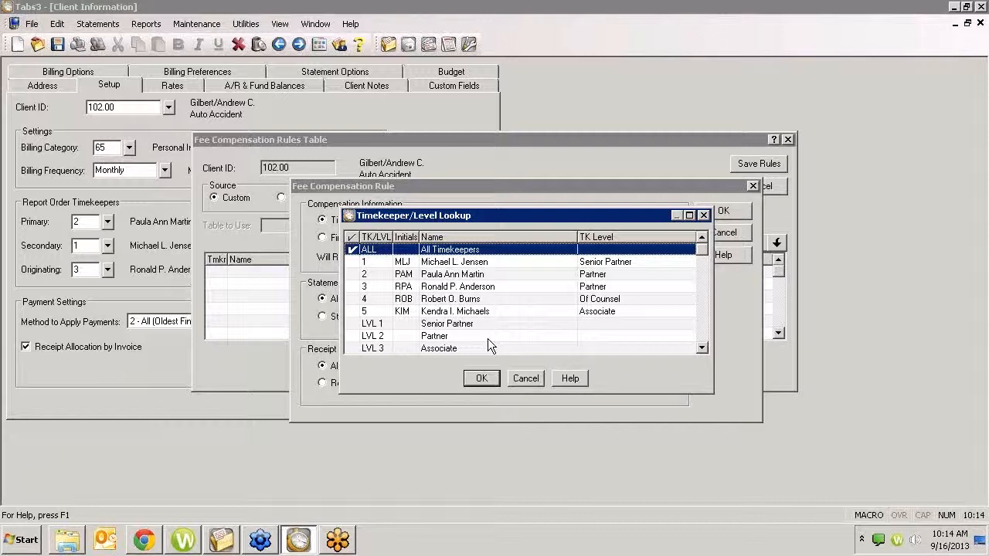
{"action": "left_click", "coordinate": [481, 379]}
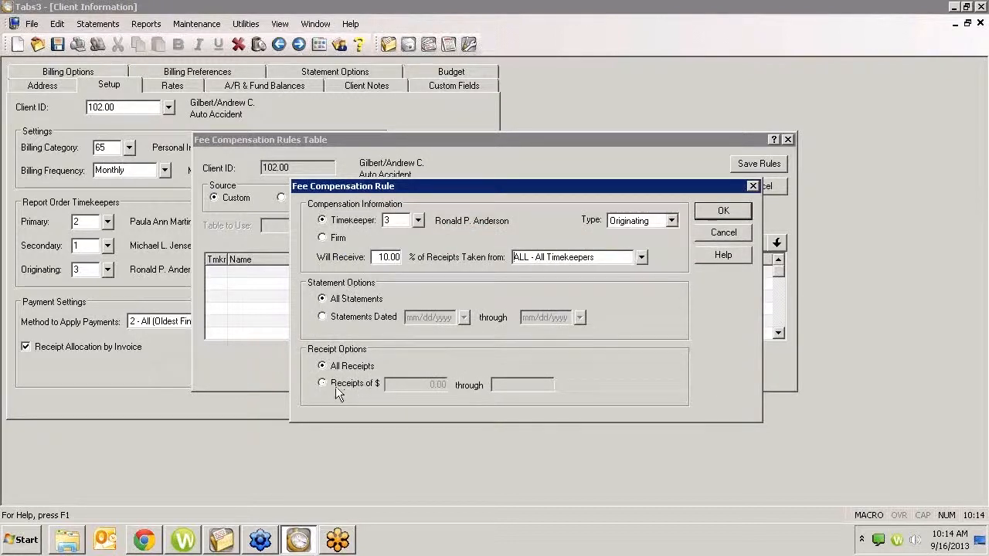
- Try the dated-statement and receipt-amount limits, return both to All Statements and All Receipts, and add the rule to the table
{"action": "left_click", "coordinate": [324, 318]}
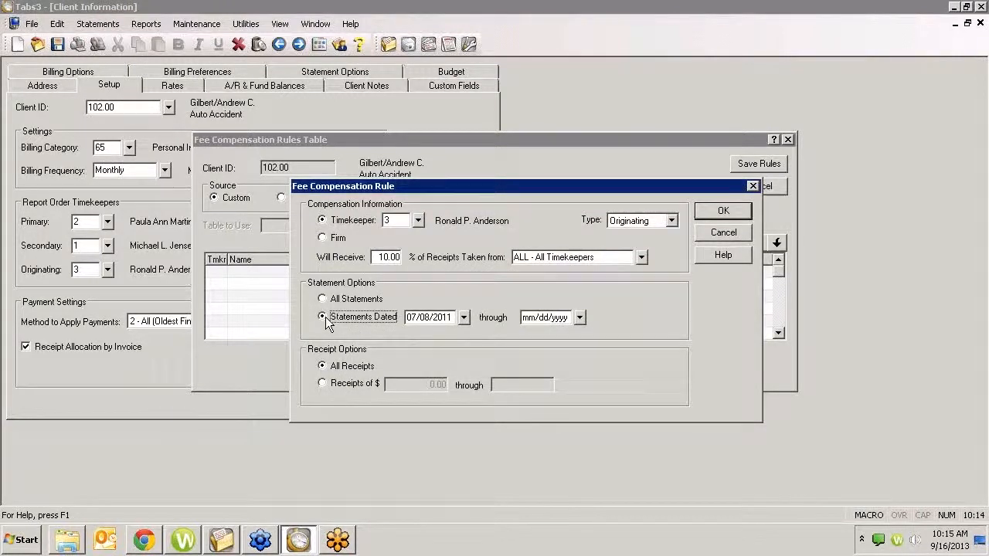
{"action": "left_click", "coordinate": [323, 299]}
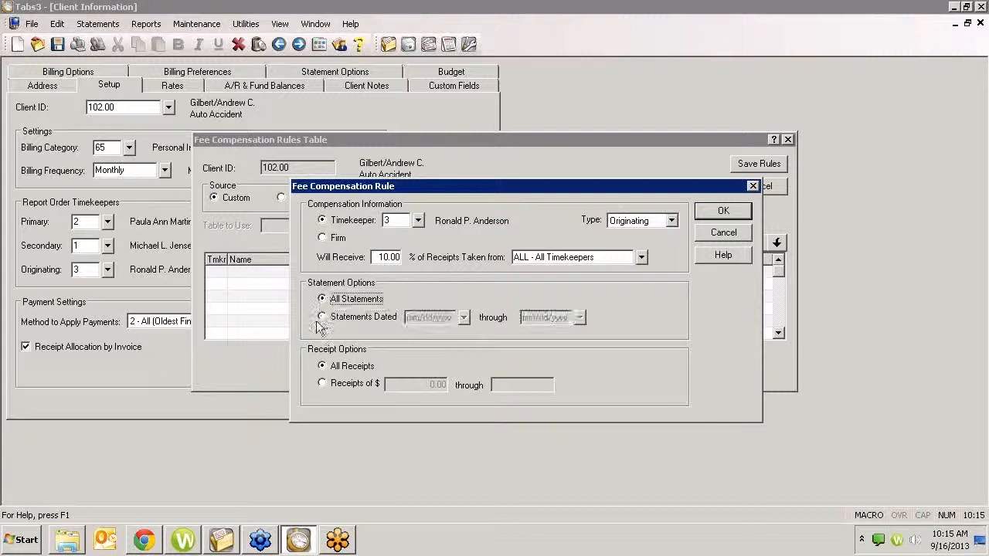
{"action": "left_click", "coordinate": [325, 383]}
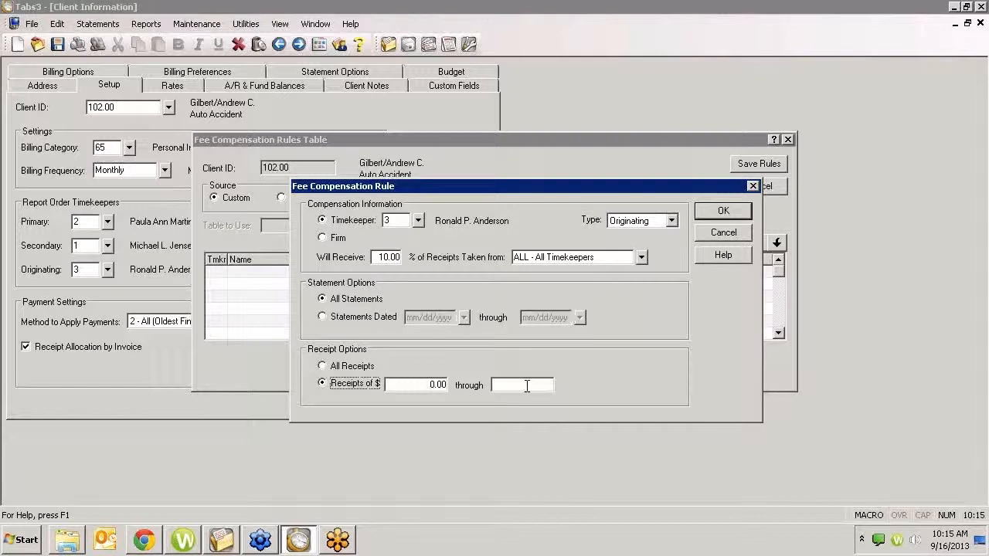
{"action": "left_click", "coordinate": [322, 366]}
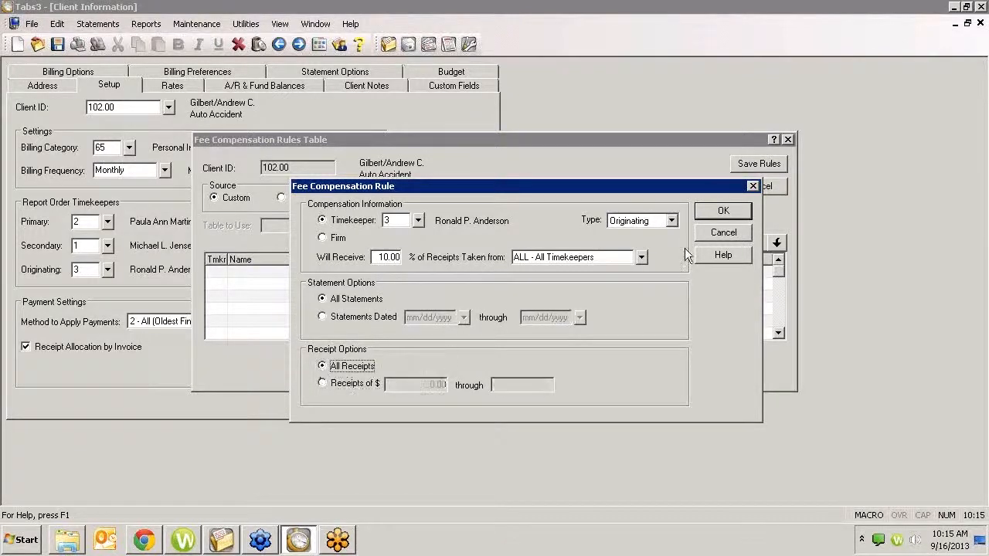
{"action": "left_click", "coordinate": [723, 211]}
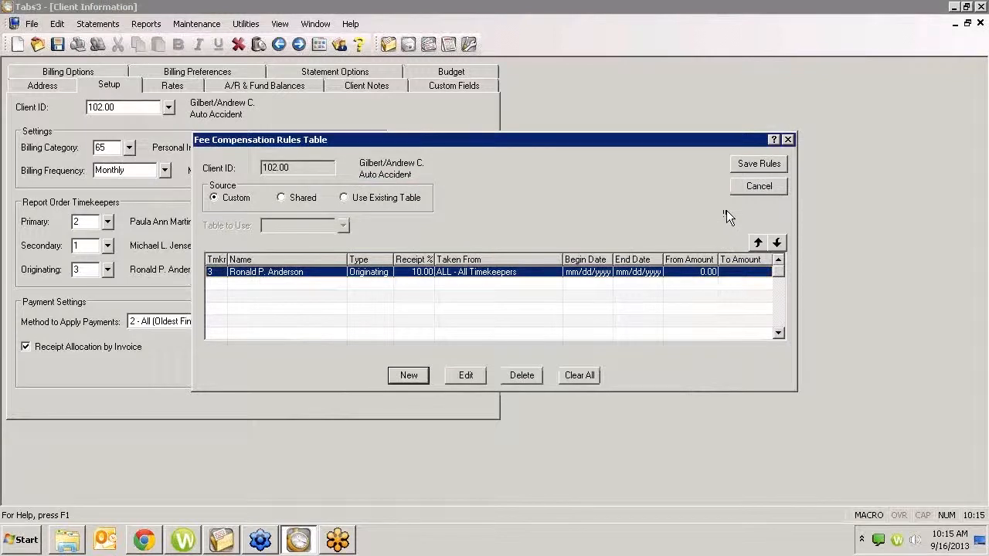
- Add a second rule giving timekeeper 4, type Originating, 10% of receipts taken from all timekeepers
{"action": "left_click", "coordinate": [408, 376]}
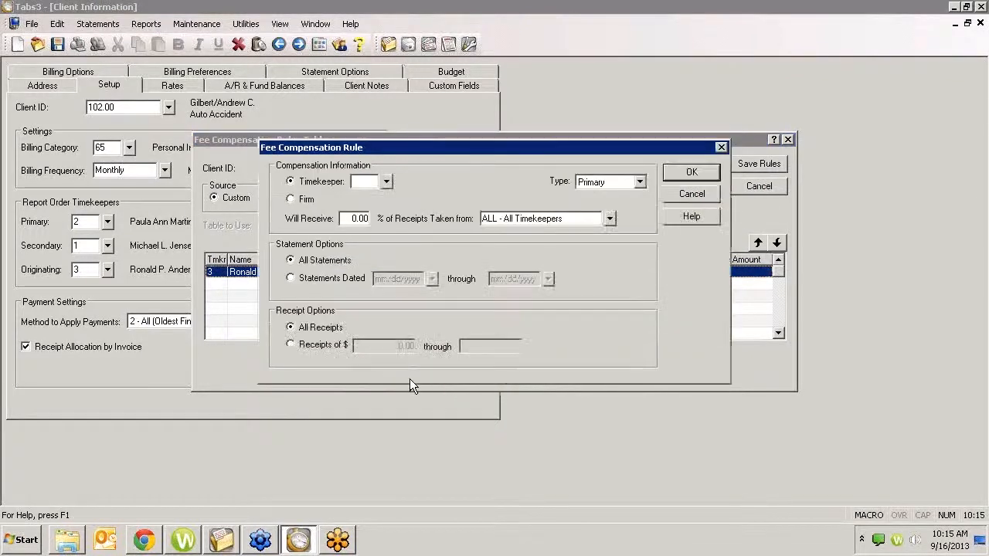
{"action": "left_click", "coordinate": [386, 181]}
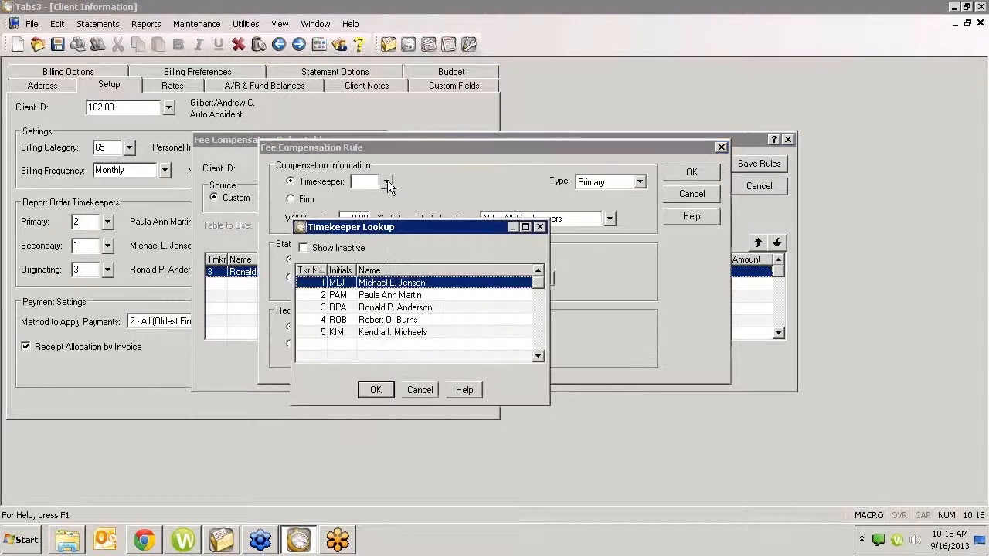
{"action": "left_click", "coordinate": [397, 319]}
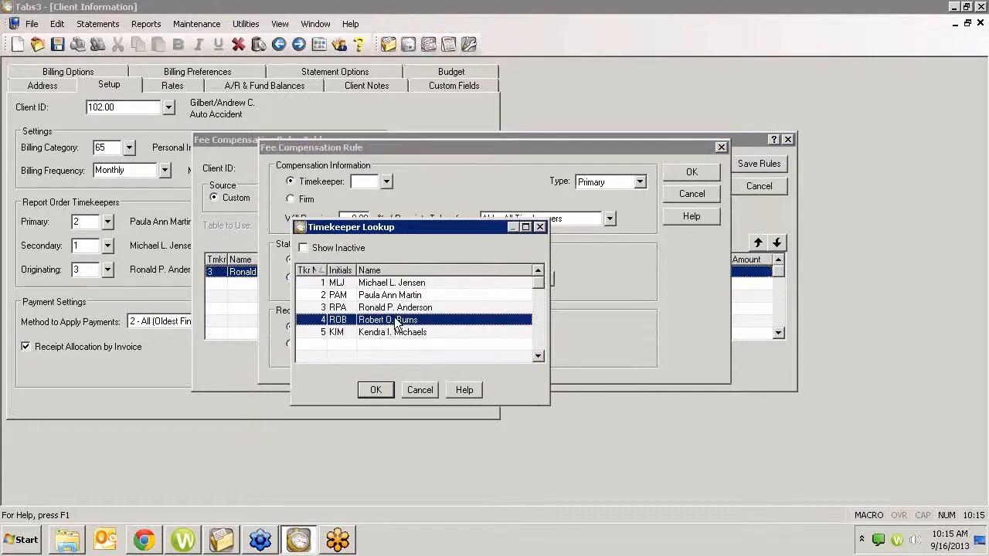
{"action": "left_click", "coordinate": [373, 392]}
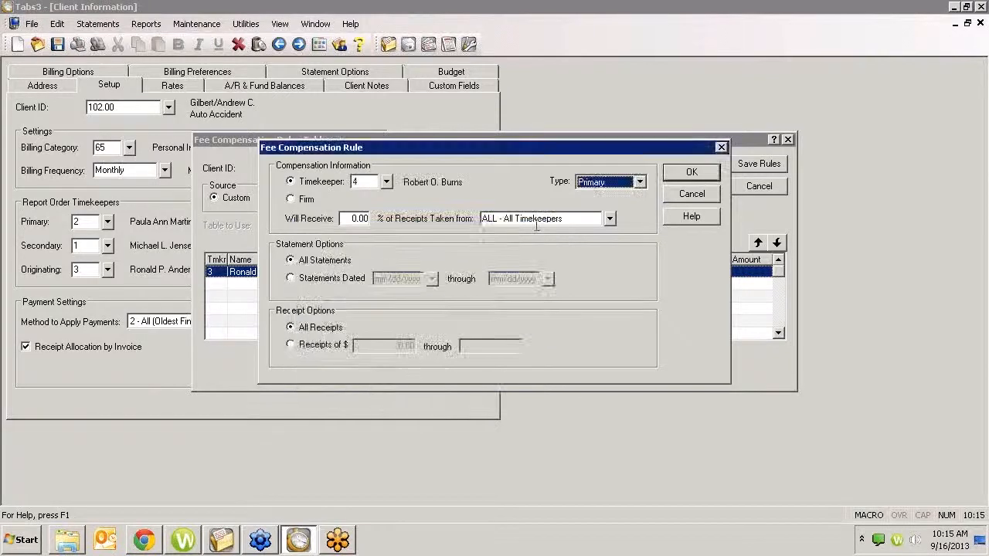
{"action": "left_click", "coordinate": [639, 182]}
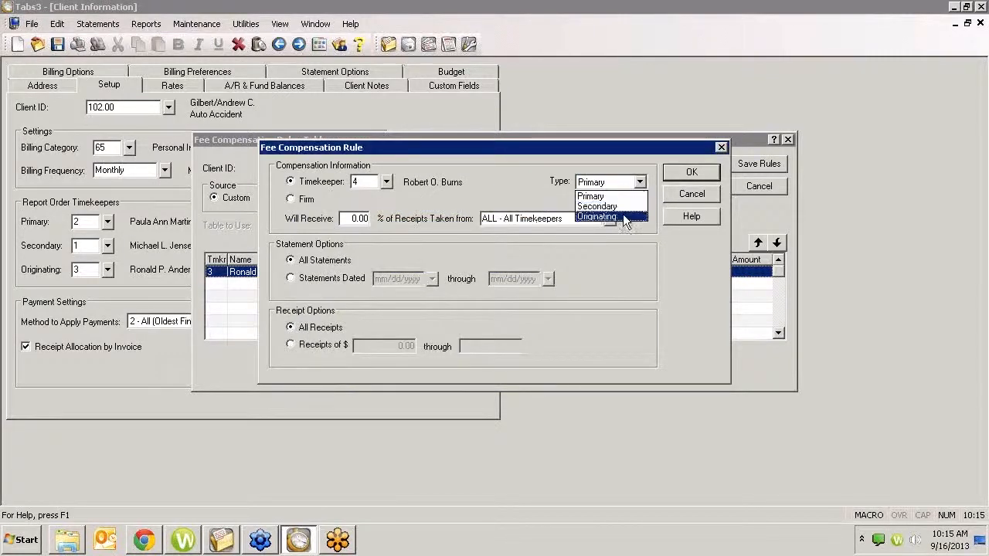
{"action": "left_click", "coordinate": [610, 217]}
{"action": "left_click", "coordinate": [357, 219]}
{"action": "type", "text": "10"}
{"action": "key", "text": "Tab"}
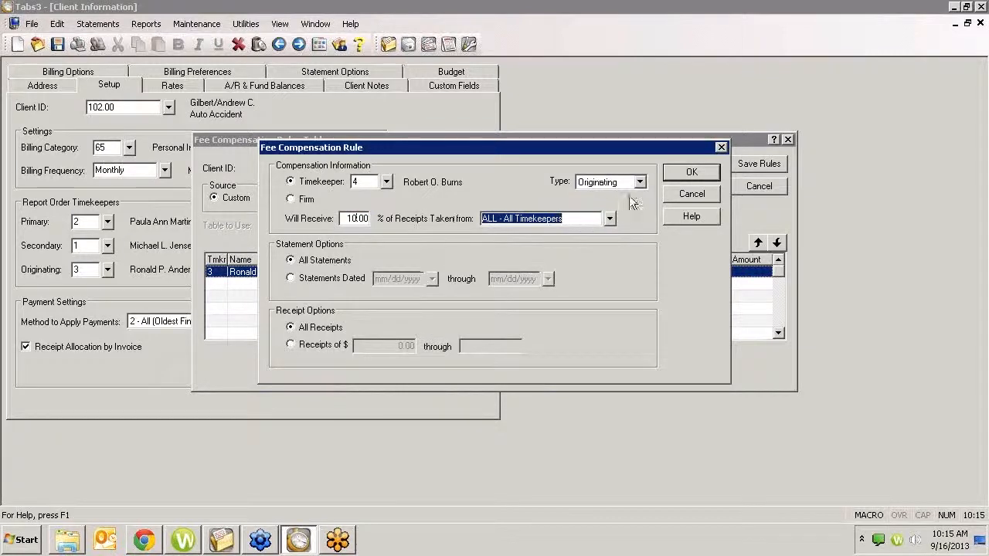
{"action": "left_click", "coordinate": [686, 171]}
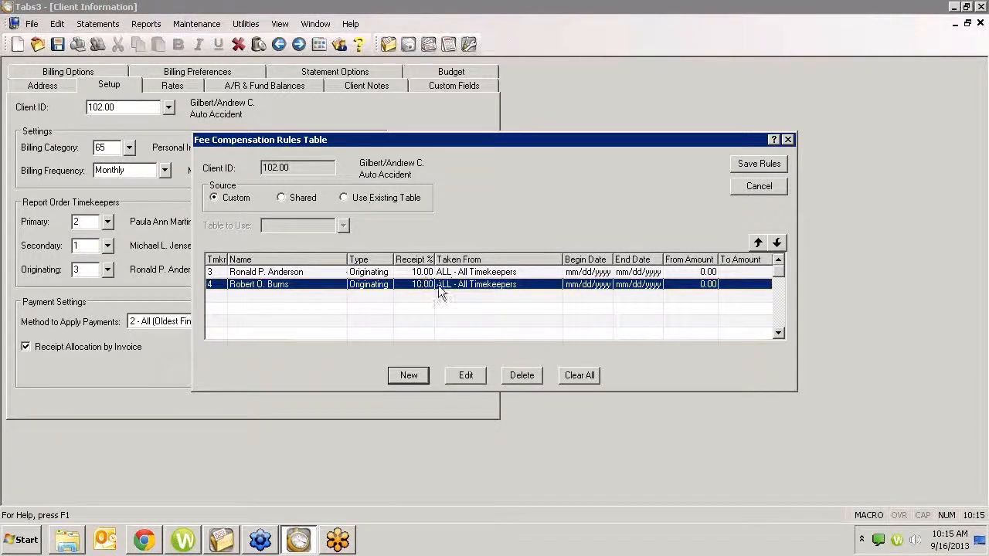
- Save the Auto Accident client's fee compensation rules and its record while moving to the Workers' Compensation client
{"action": "left_click", "coordinate": [409, 376]}
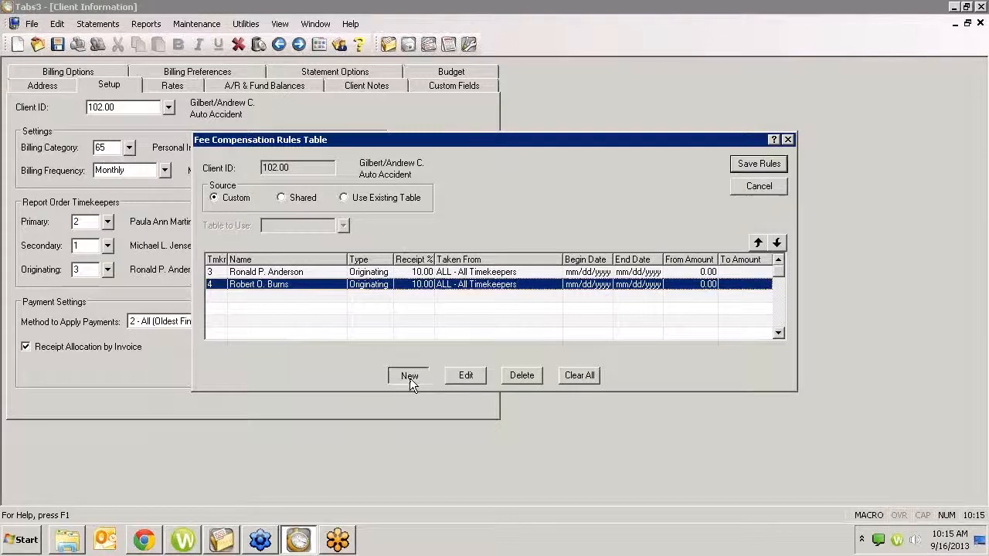
{"action": "left_click", "coordinate": [679, 193]}
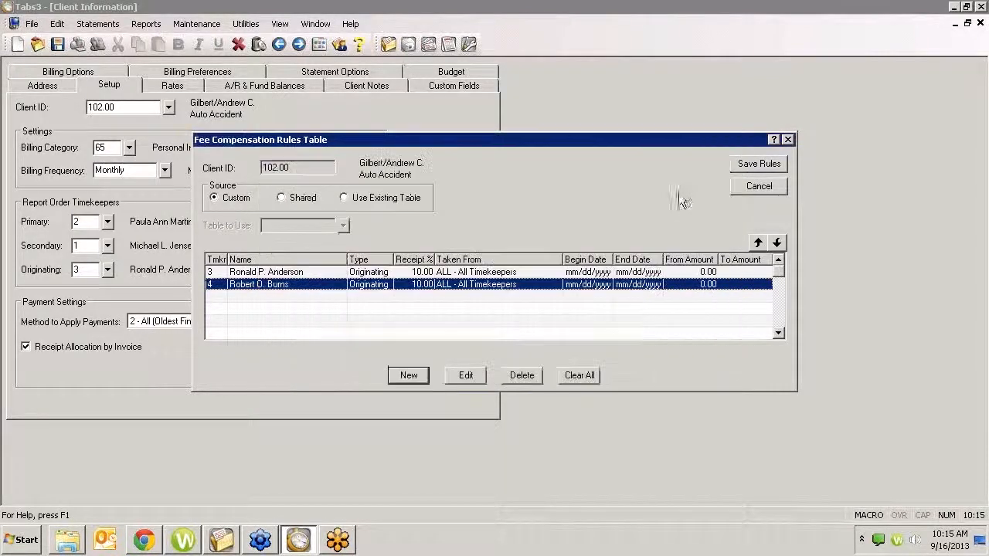
{"action": "left_click", "coordinate": [758, 163]}
{"action": "left_click", "coordinate": [499, 296]}
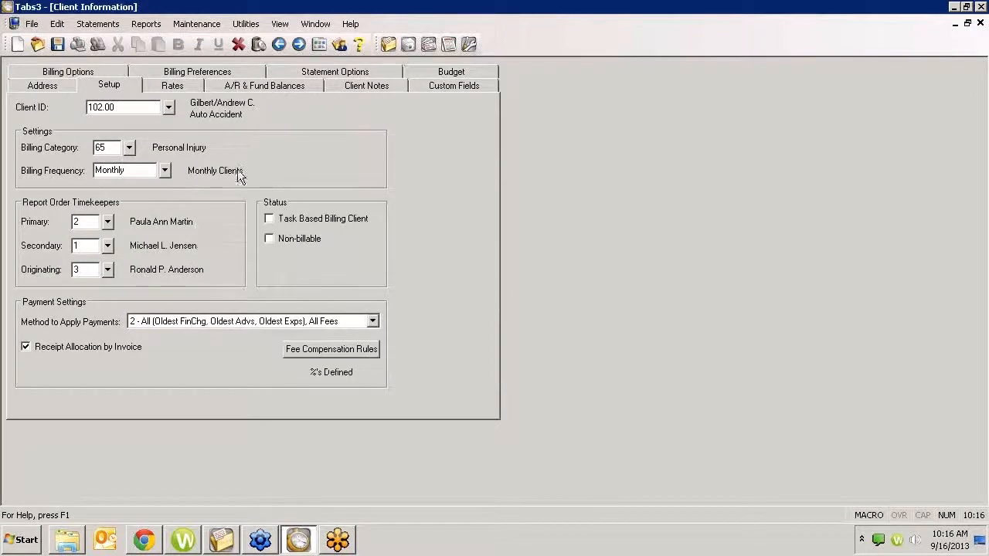
{"action": "key", "text": "Escape"}
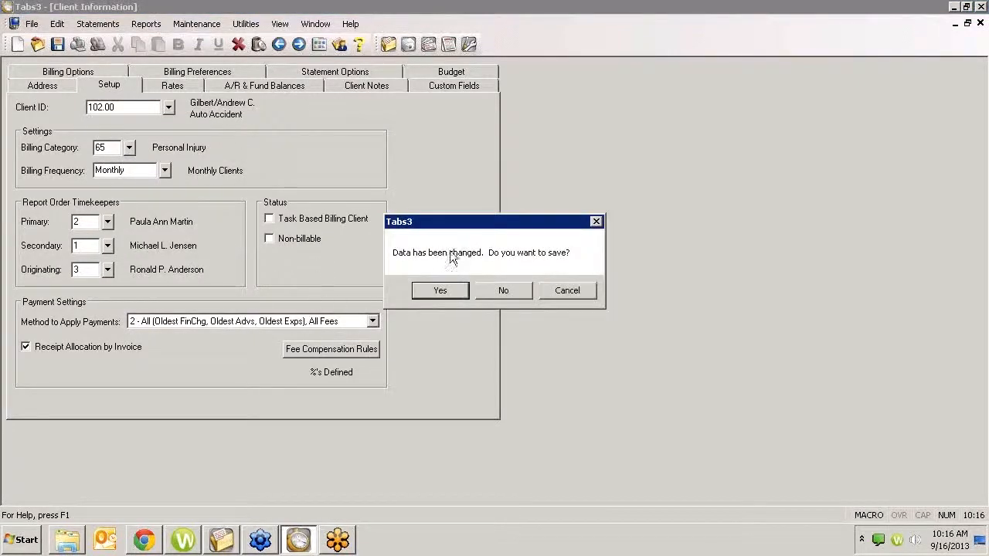
{"action": "left_click", "coordinate": [437, 291]}
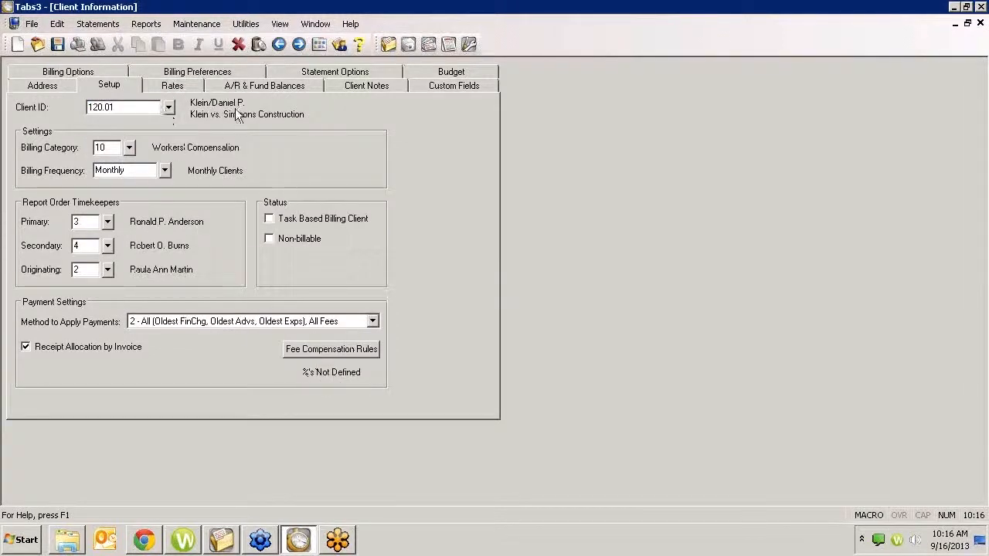
- Set the Workers' Compensation client's fee compensation rules to Shared, using the Auto Accident client's table, and save the rules
{"action": "left_click", "coordinate": [329, 352]}
{"action": "left_click", "coordinate": [292, 197]}
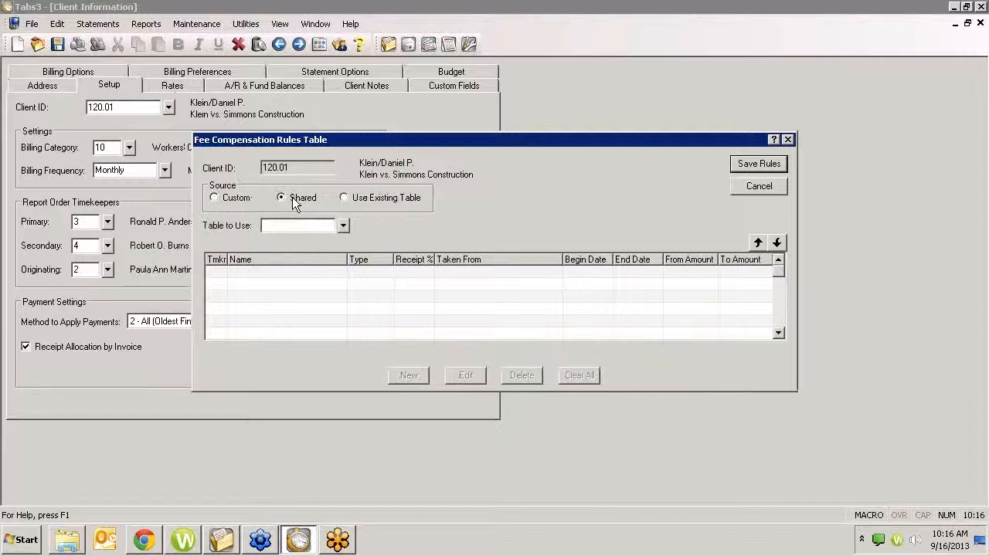
{"action": "left_click", "coordinate": [344, 227]}
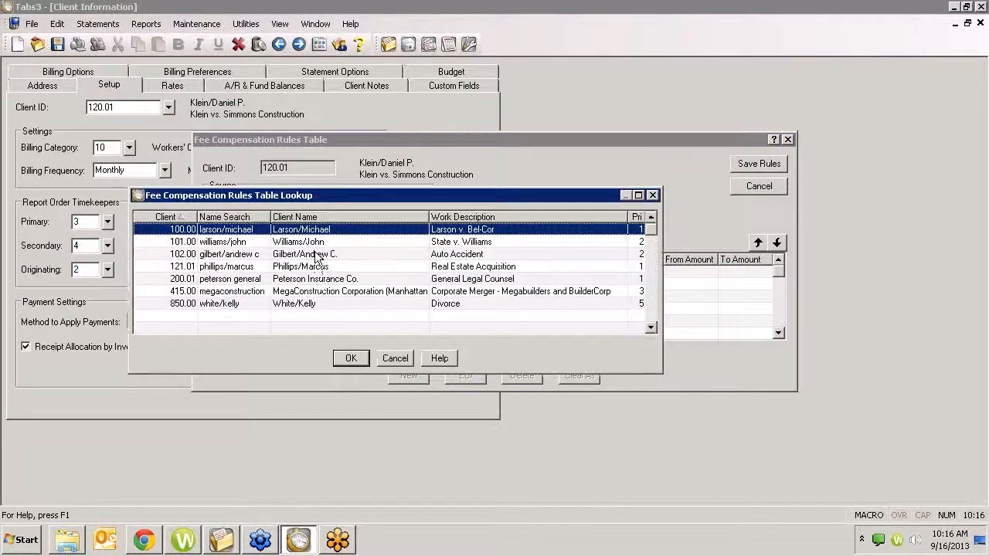
{"action": "double_click", "coordinate": [315, 254]}
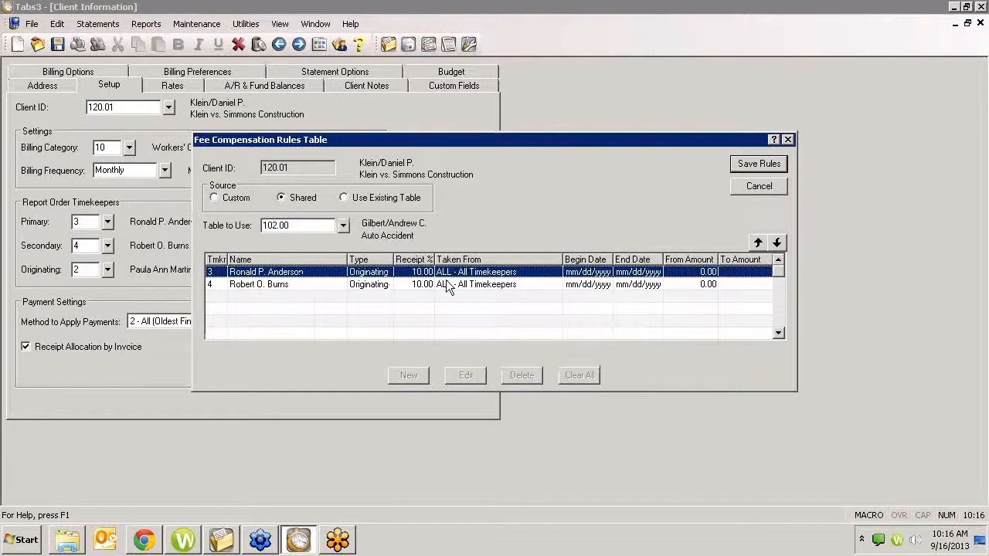
{"action": "left_click", "coordinate": [559, 283]}
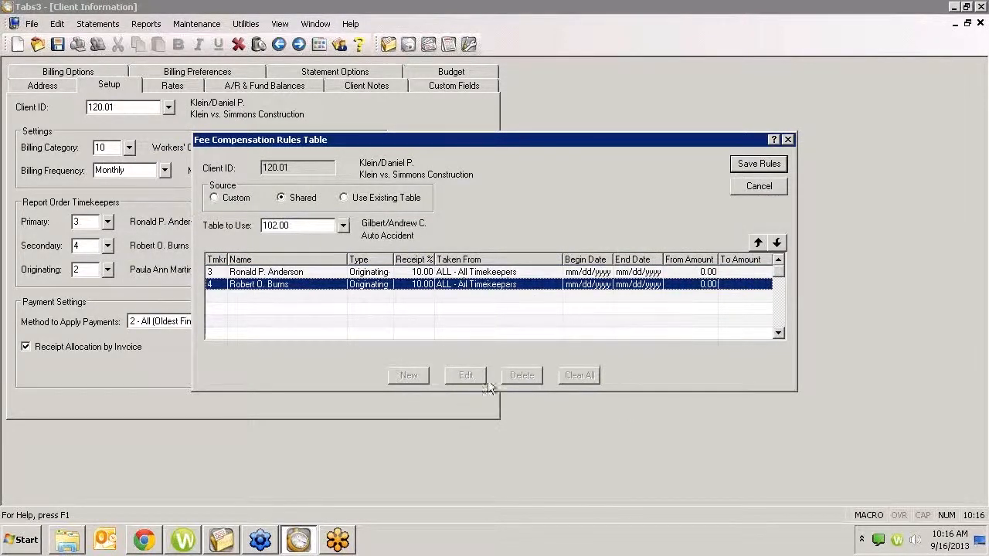
{"action": "left_click", "coordinate": [749, 165]}
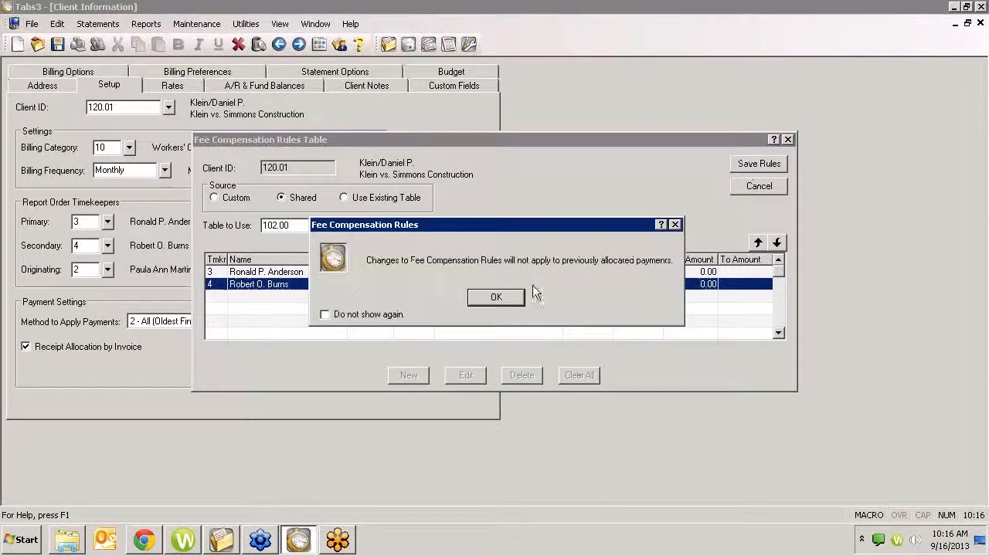
{"action": "left_click", "coordinate": [495, 297]}
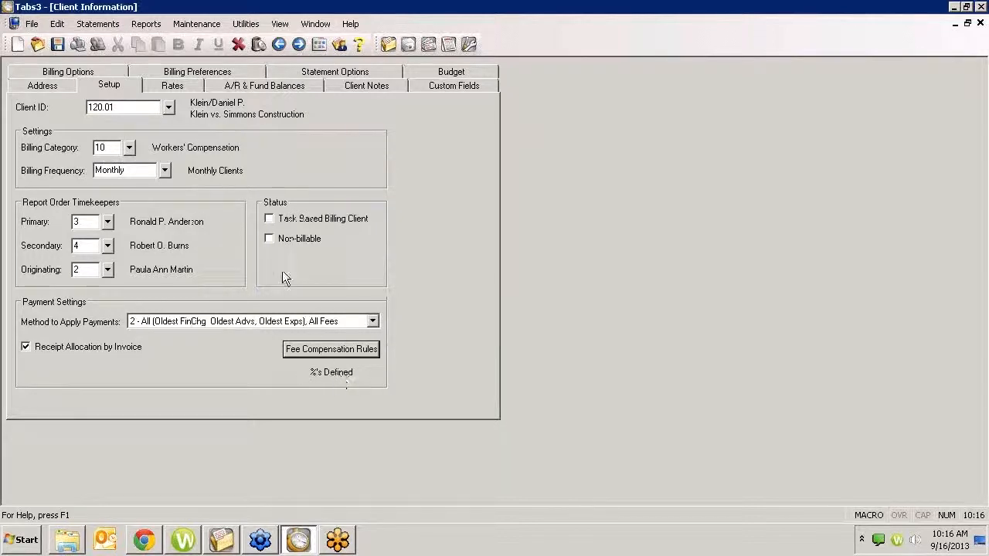
- Save the record while returning to the Auto Accident client, and review its fee compensation rules without changing them
{"action": "left_click", "coordinate": [168, 107]}
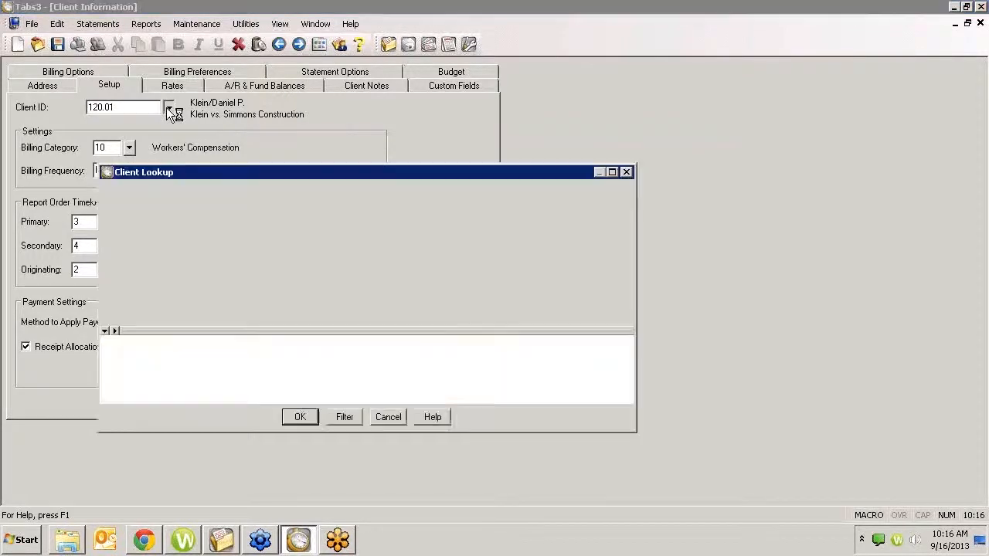
{"action": "double_click", "coordinate": [263, 265]}
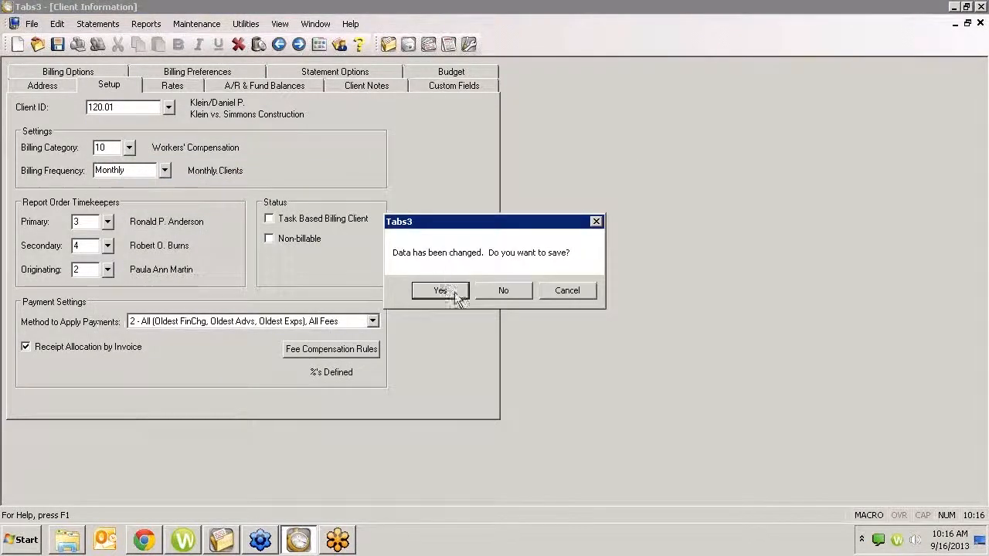
{"action": "left_click", "coordinate": [454, 291]}
{"action": "left_click", "coordinate": [335, 353]}
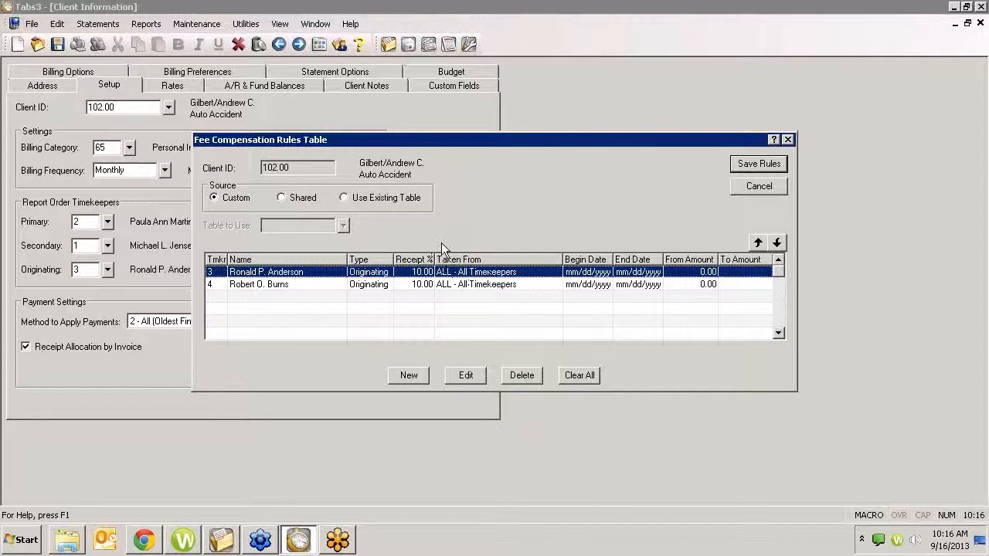
{"action": "left_click", "coordinate": [759, 187]}
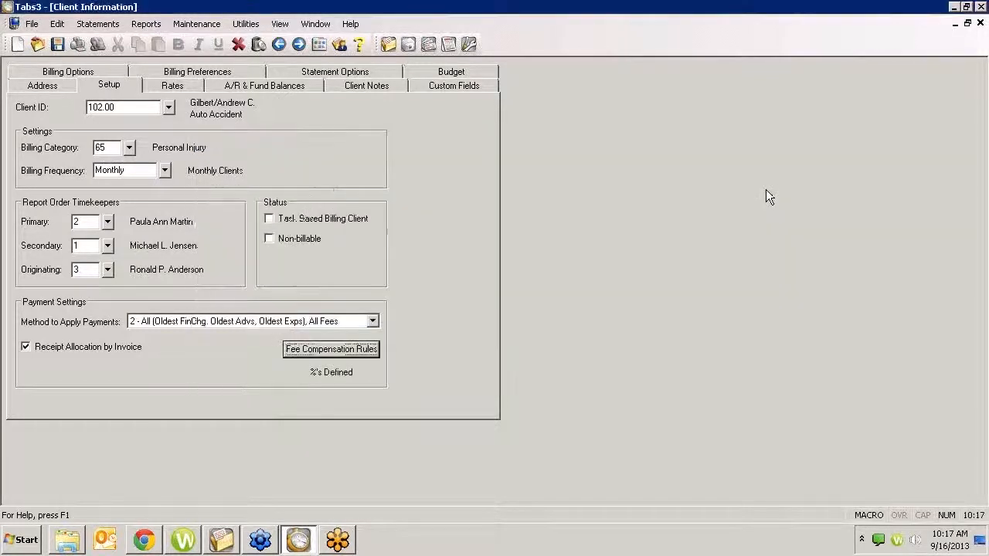
- Go to the Peterson Insurance Co. client for Maintenance of Insurance Policies and open its fee compensation rules table
{"action": "key", "text": "Page_Down"}
{"action": "key", "text": "Page_Down"}
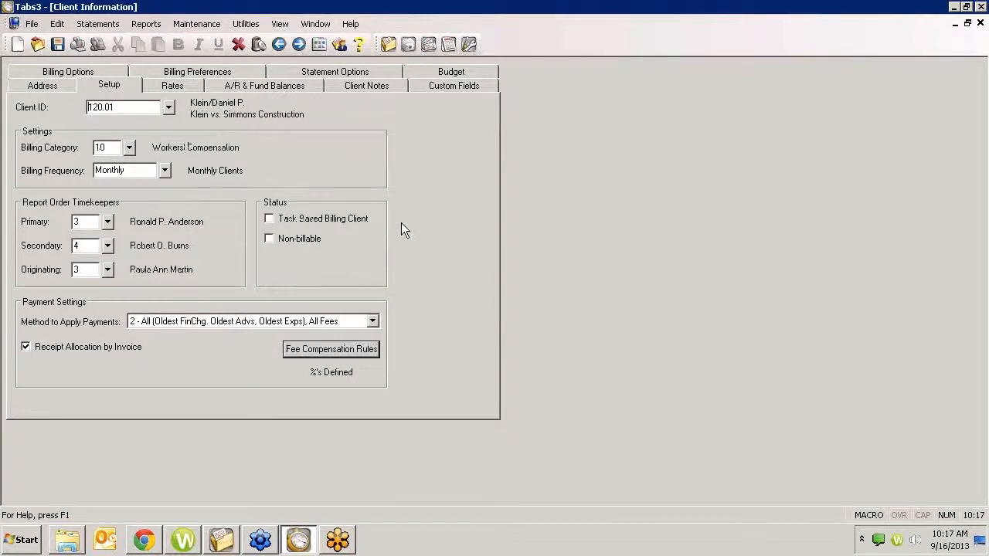
{"action": "key", "text": "Page_Down"}
{"action": "key", "text": "Page_Down"}
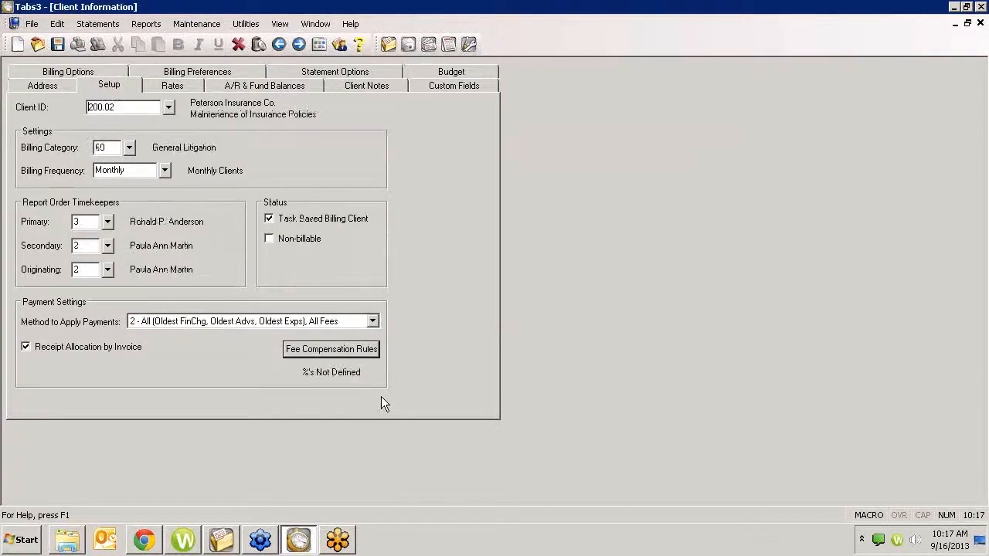
{"action": "left_click", "coordinate": [363, 351]}
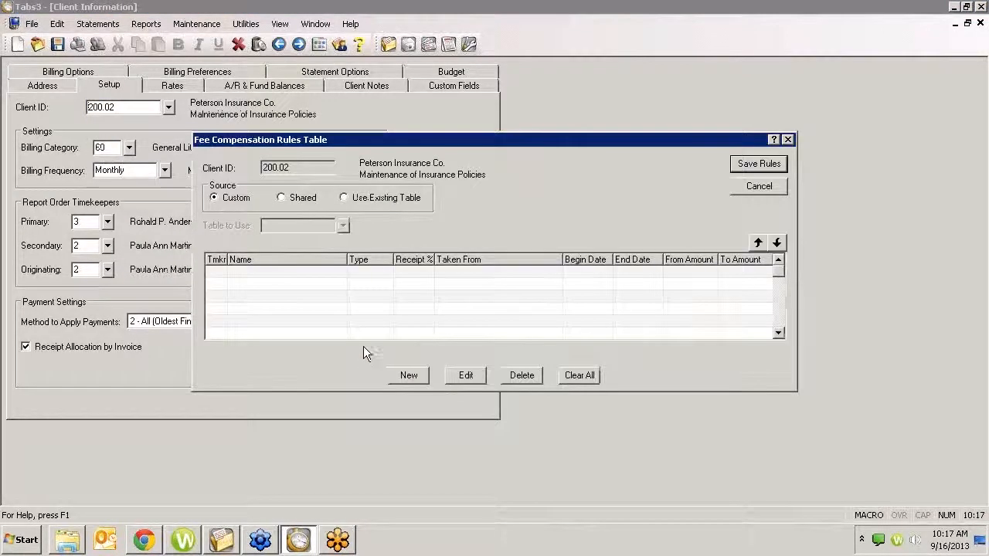
- Switch the Peterson Insurance Co. client's fee compensation rules to Use Existing Table, based on the Auto Accident client's table
{"action": "left_click", "coordinate": [352, 200]}
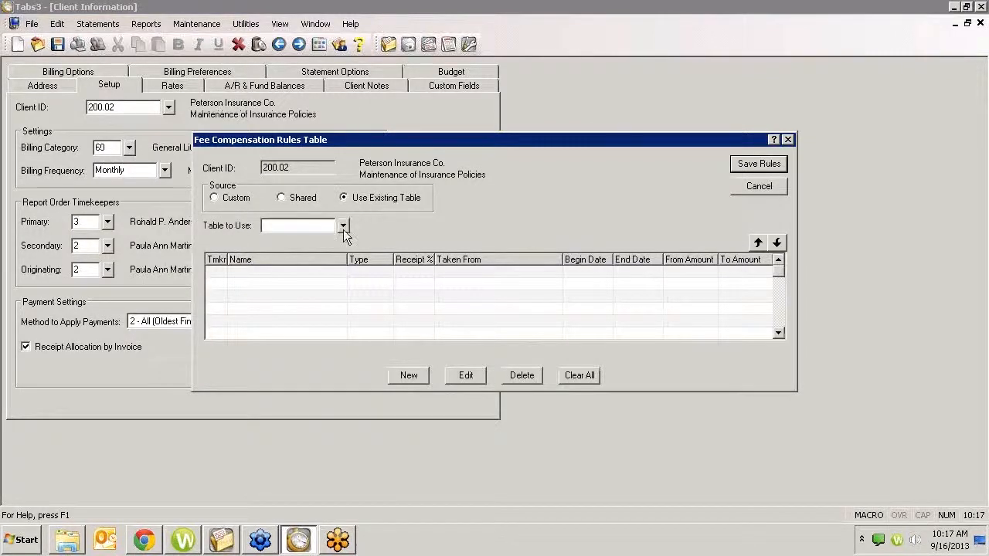
{"action": "left_click", "coordinate": [343, 226]}
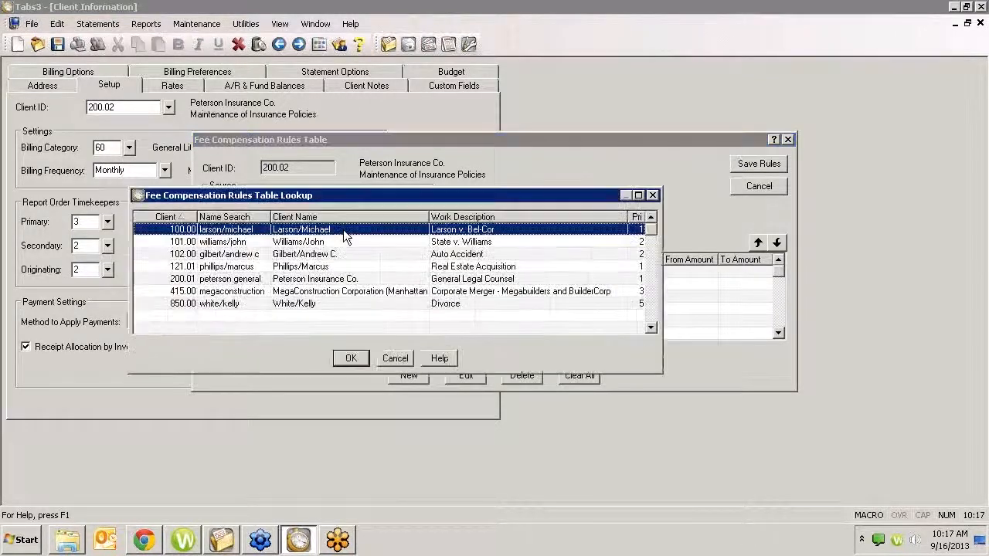
{"action": "left_click", "coordinate": [311, 255]}
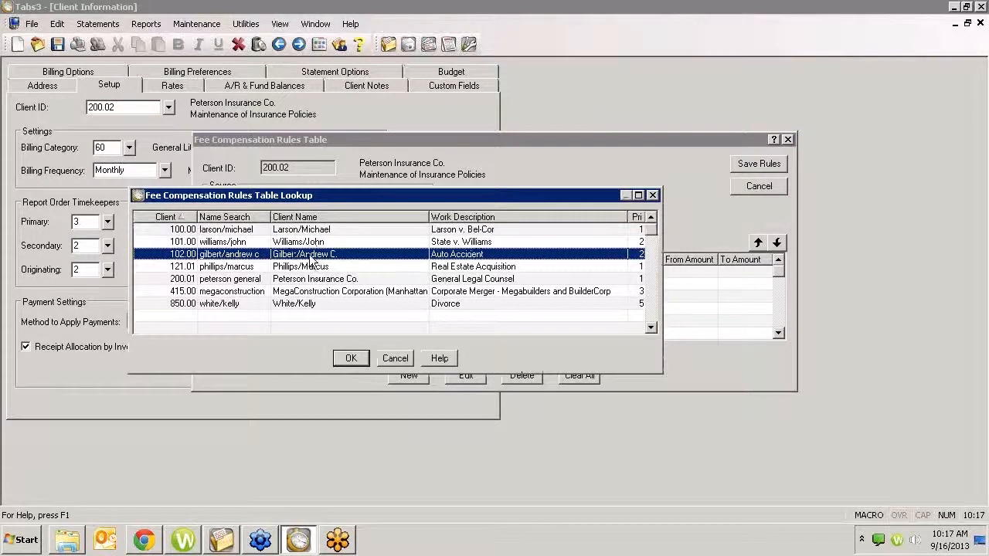
{"action": "left_click", "coordinate": [349, 358]}
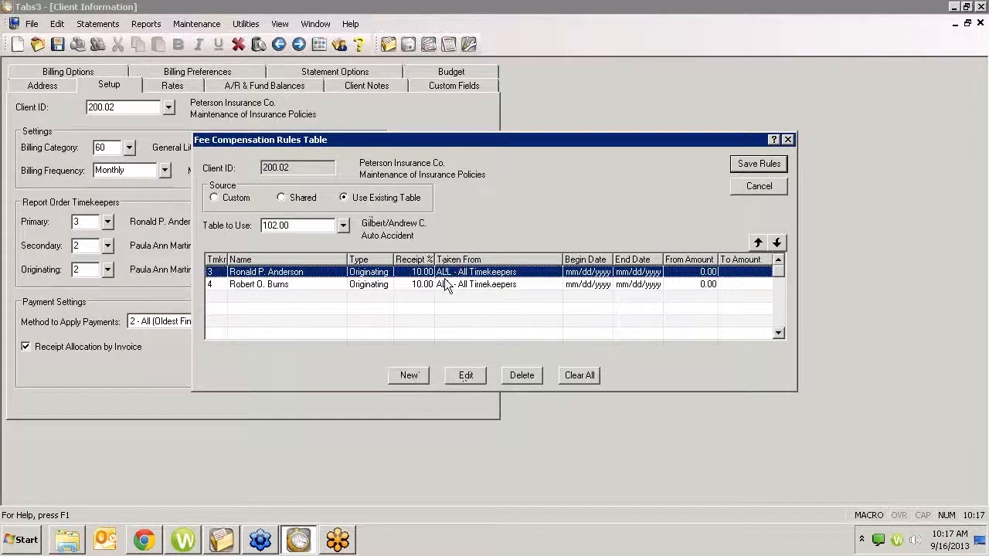
- Save the fee compensation rules of the Peterson Insurance Co. client, and close its record with the changes saved
{"action": "left_click", "coordinate": [756, 189]}
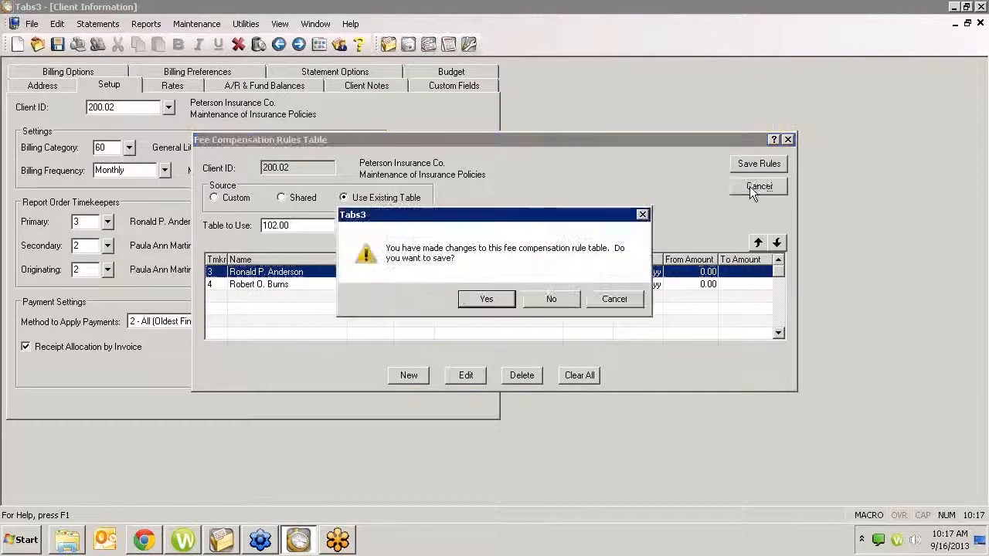
{"action": "left_click", "coordinate": [511, 305]}
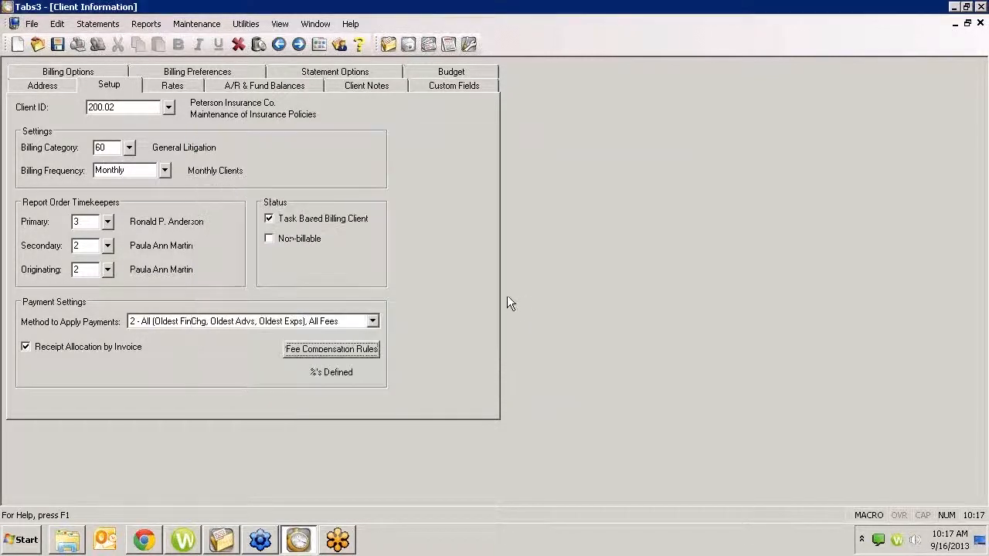
{"action": "left_click", "coordinate": [980, 23]}
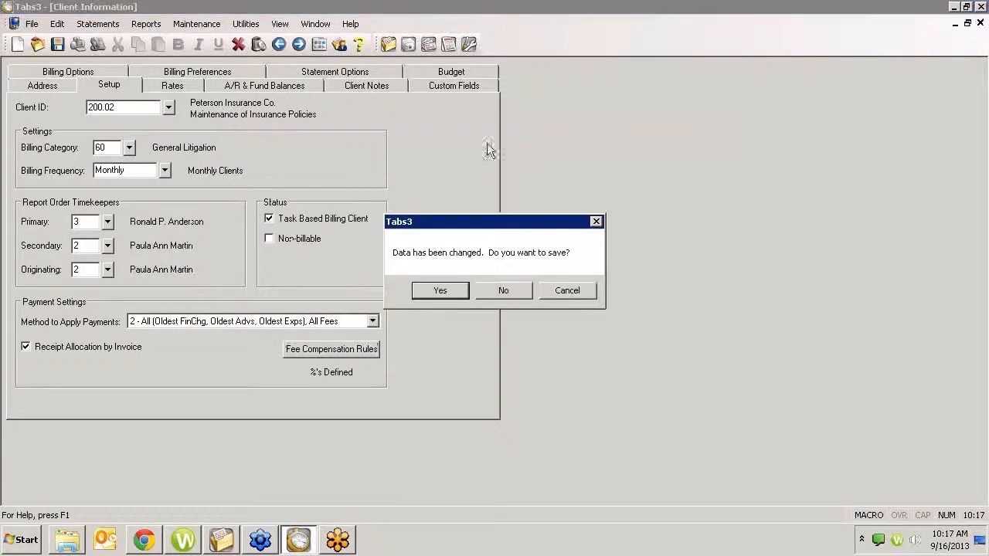
{"action": "left_click", "coordinate": [442, 292]}
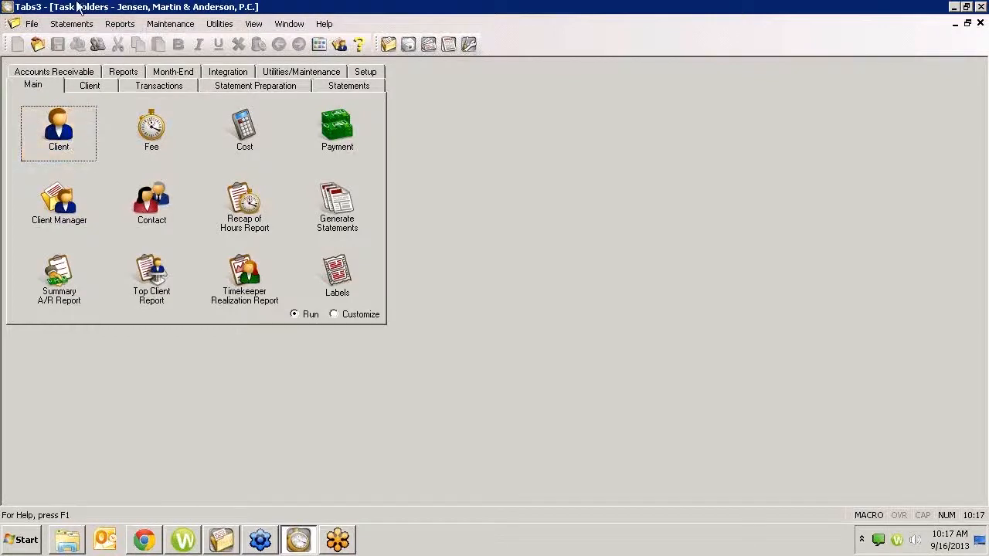
- Look up the client of the Bel-Cor matter, and open the Firm rule in its fee compensation rules table
{"action": "left_click", "coordinate": [58, 131]}
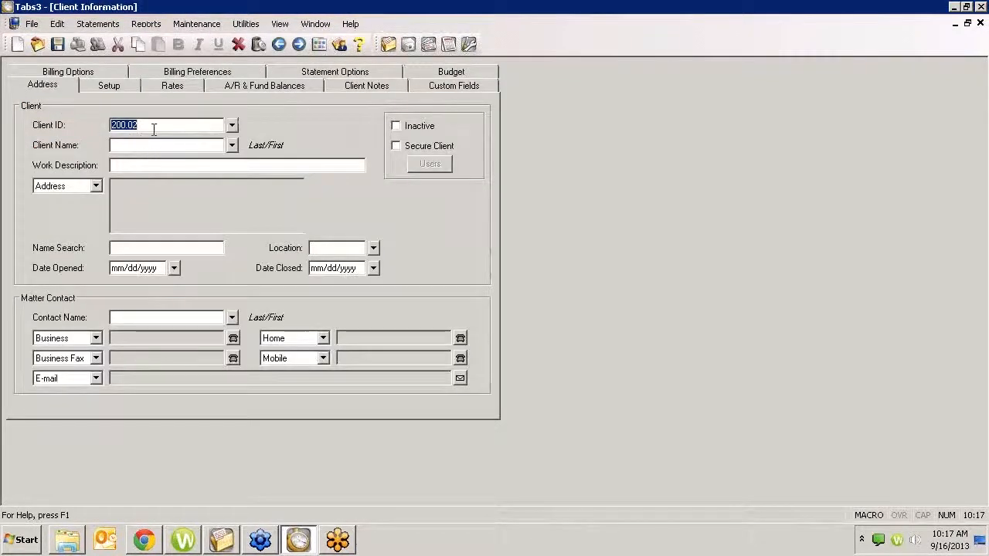
{"action": "type", "text": "larson/Michael"}
{"action": "key", "text": "Tab"}
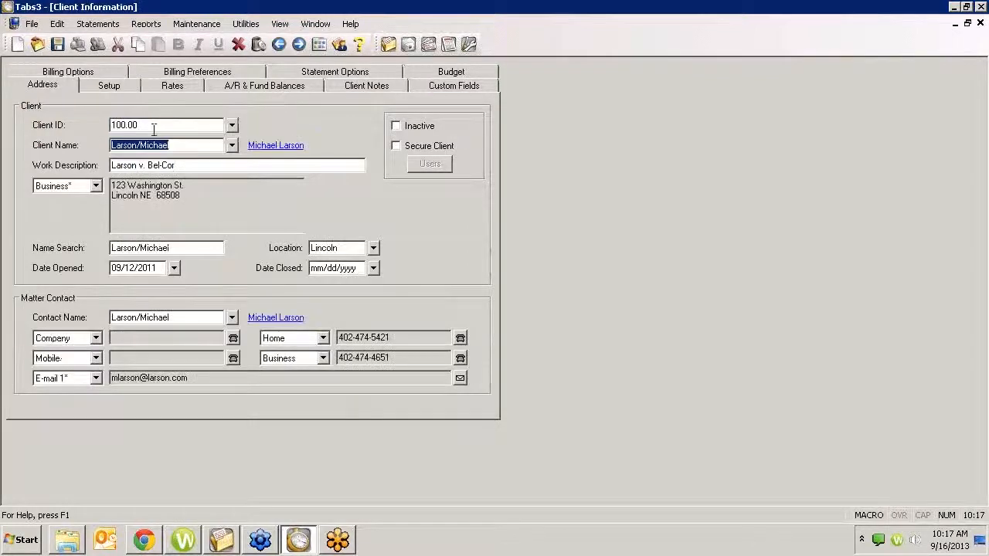
{"action": "left_click", "coordinate": [110, 85]}
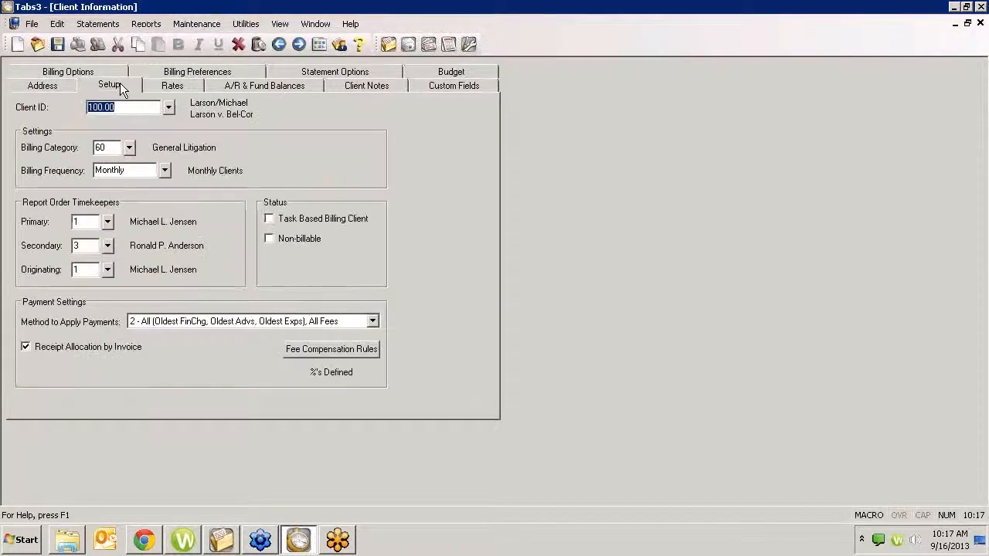
{"action": "left_click", "coordinate": [346, 350]}
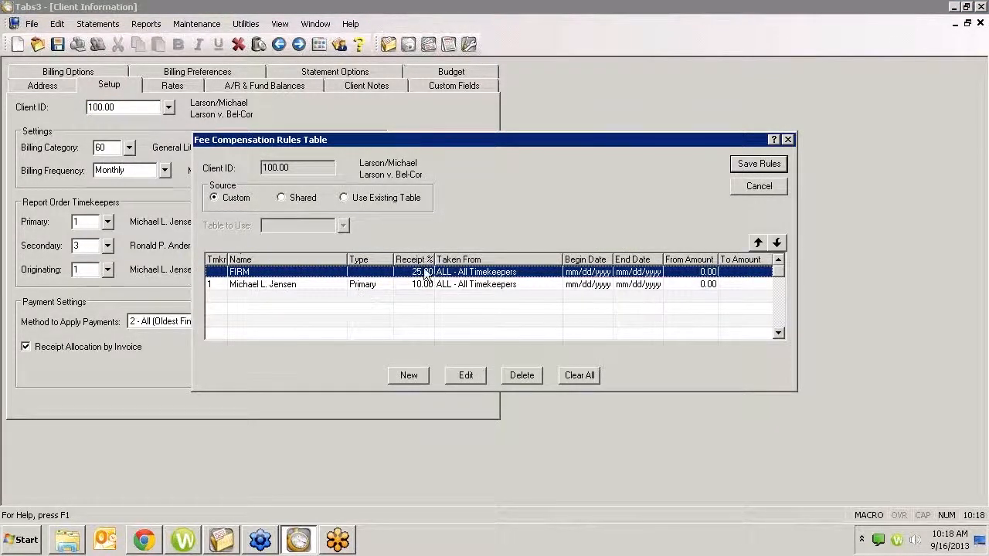
{"action": "double_click", "coordinate": [423, 275]}
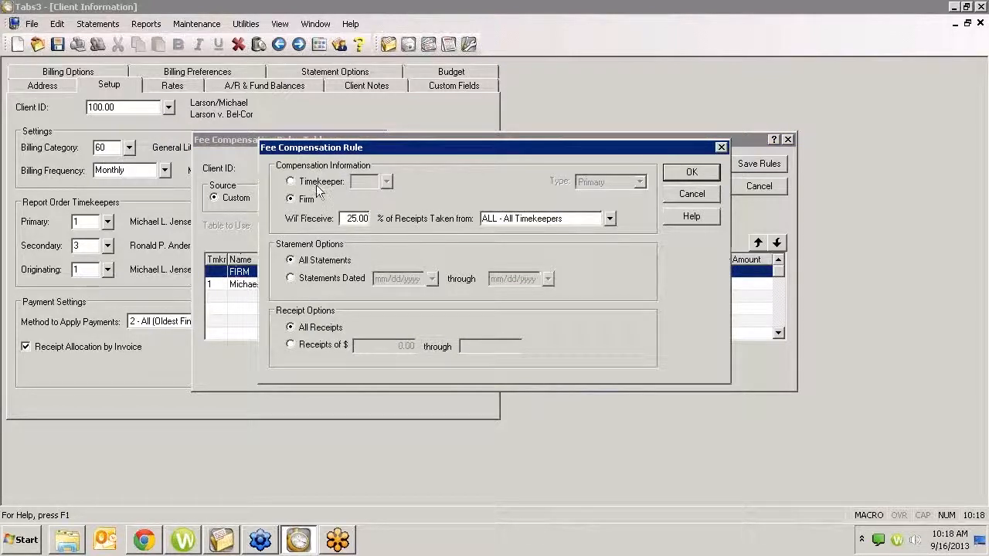